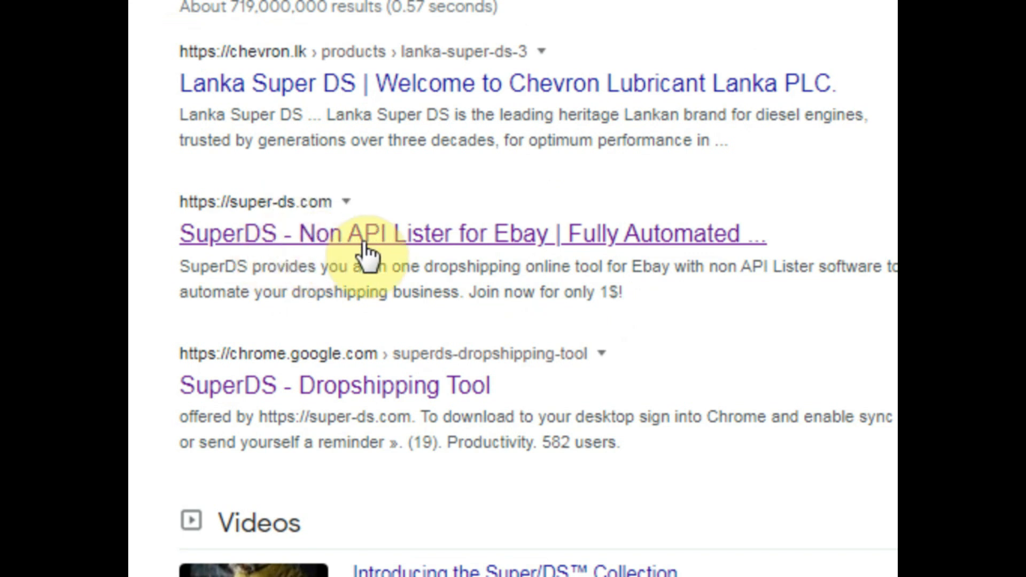
Open the SuperDS homepage at super-ds.com from its Google result
{"action": "left_click", "coordinate": [364, 252]}
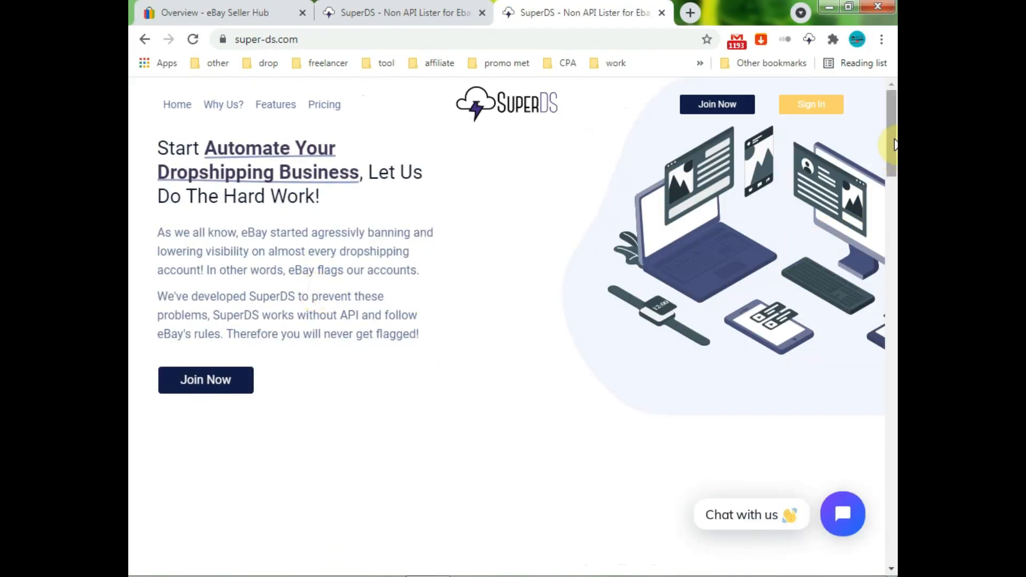
Scroll down through the SuperDS homepage sections and back up to the top
{"action": "left_click_drag", "start_coordinate": [894, 145], "coordinate": [894, 439]}
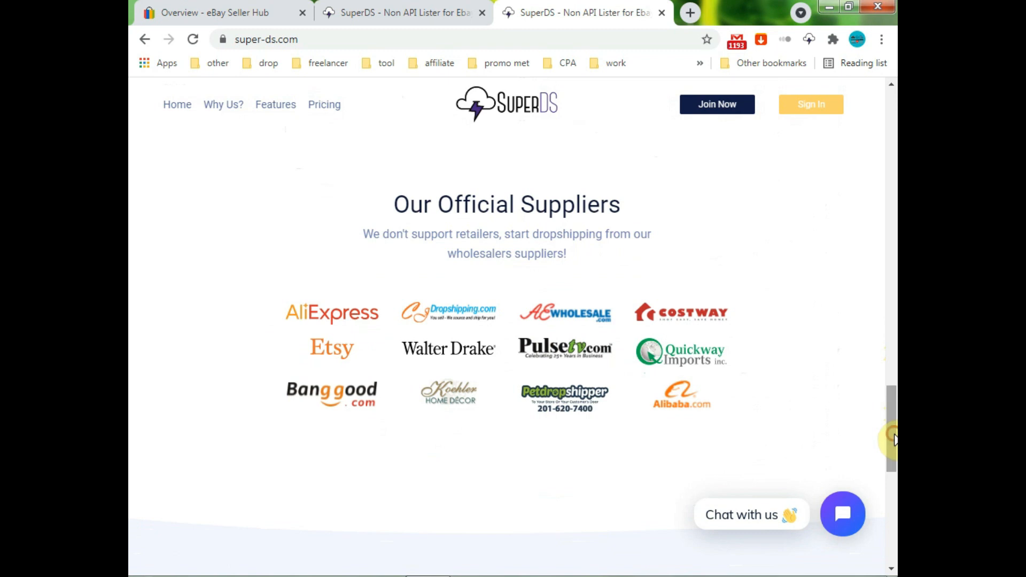
{"action": "left_click_drag", "start_coordinate": [892, 426], "coordinate": [893, 126]}
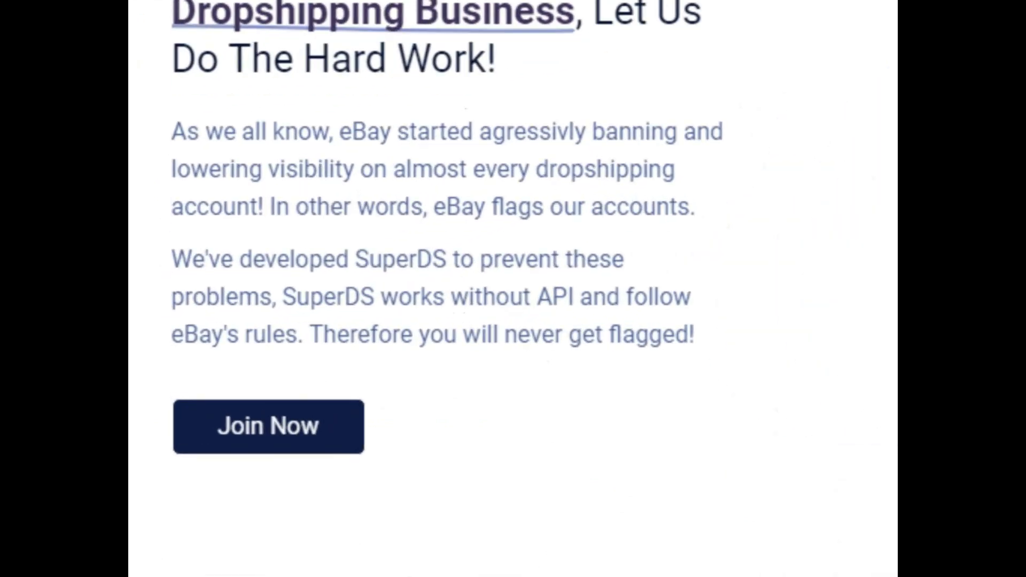
View the SuperDS register form via Join Now, then log in to the account
{"action": "left_click", "coordinate": [286, 432]}
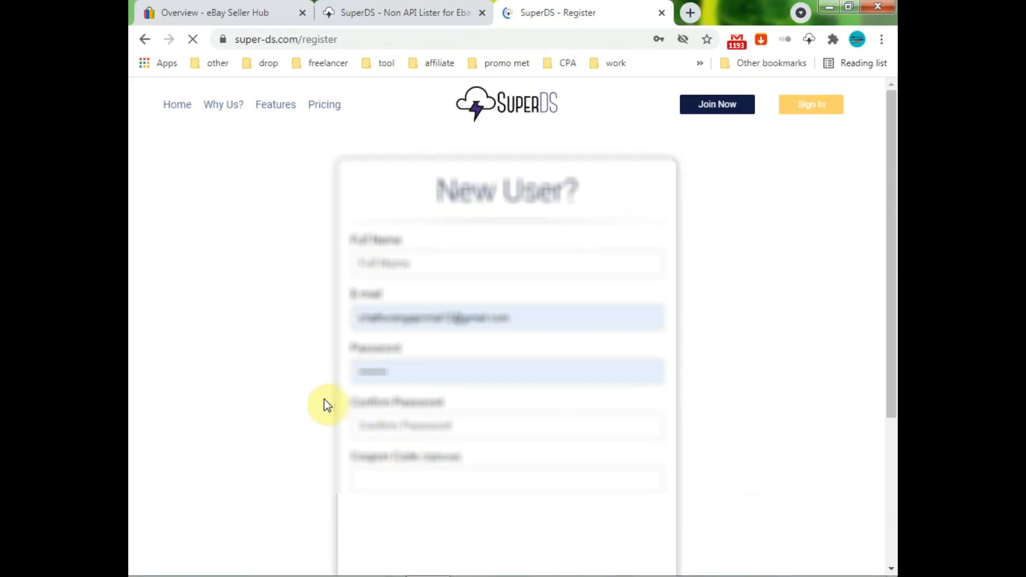
{"action": "left_click_drag", "start_coordinate": [892, 284], "coordinate": [895, 308]}
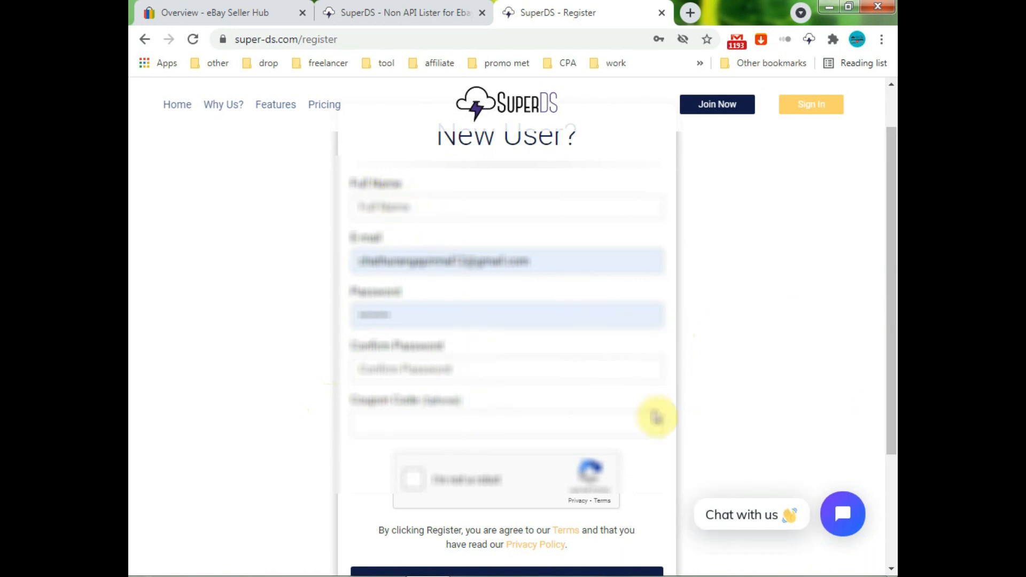
{"action": "left_click_drag", "start_coordinate": [891, 348], "coordinate": [890, 394]}
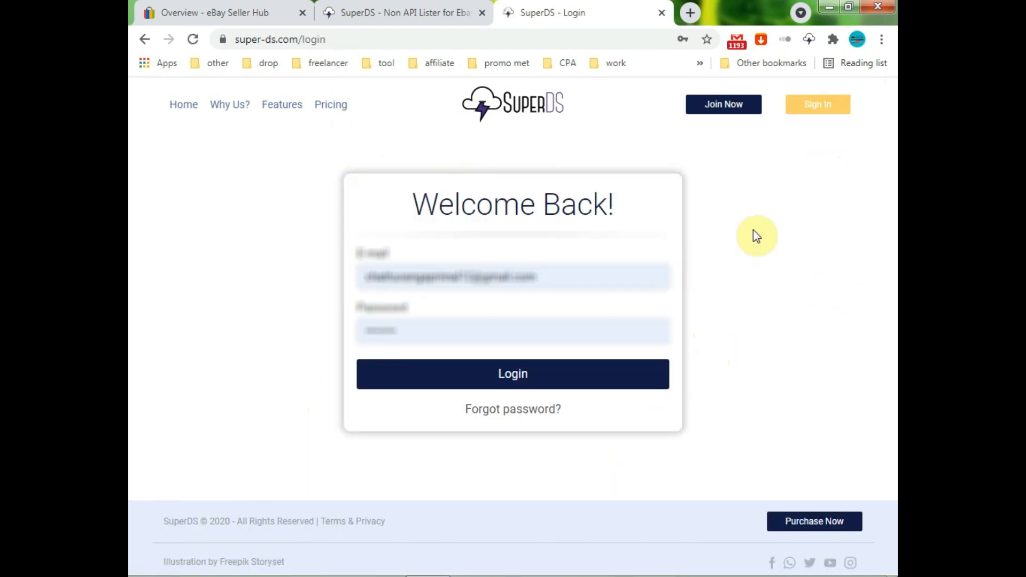
{"action": "left_click", "coordinate": [549, 384]}
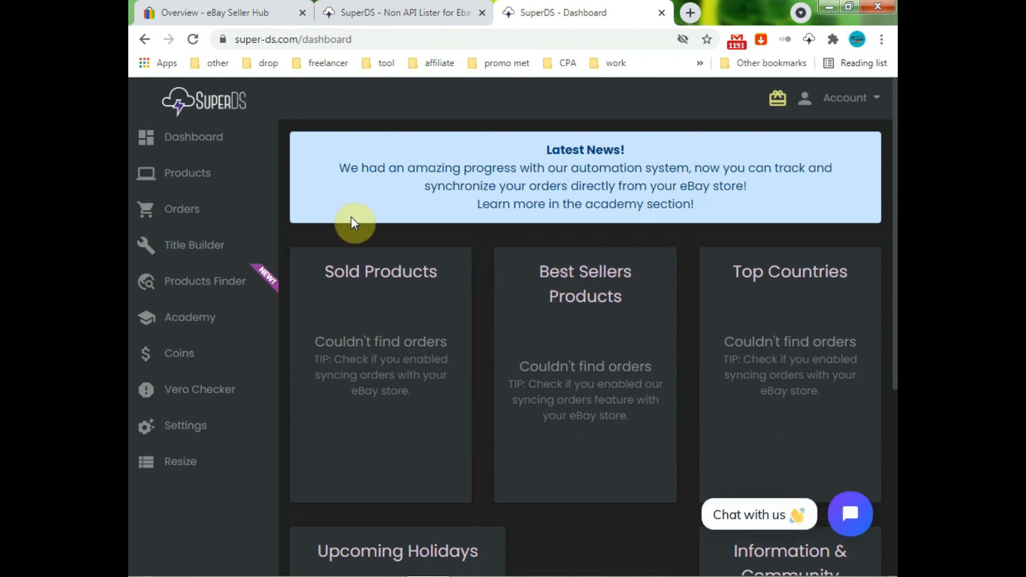
Review the dashboard stat cards and holidays, then view the Coins page showing 10 coins
{"action": "left_click", "coordinate": [183, 140]}
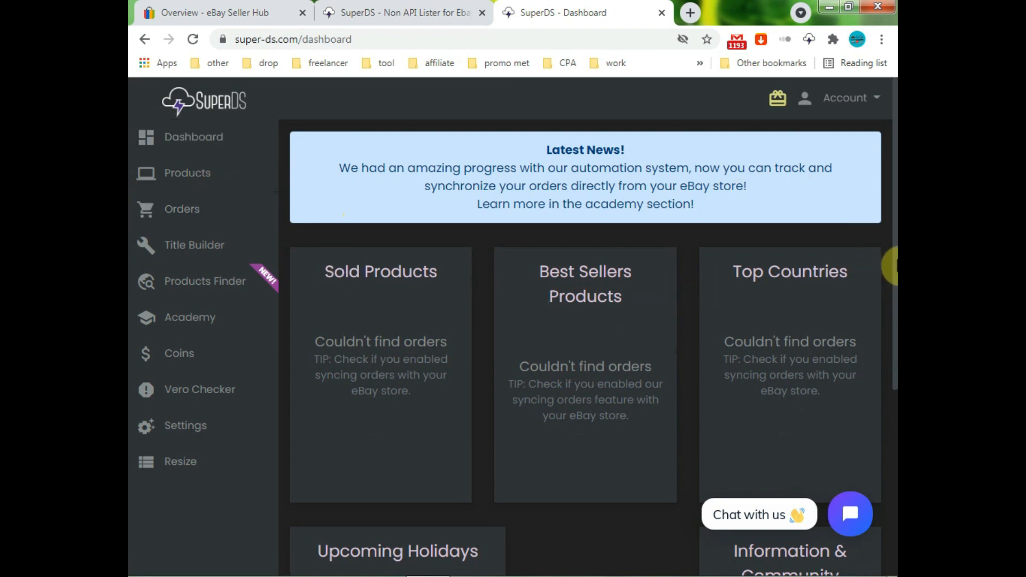
{"action": "left_click_drag", "start_coordinate": [894, 275], "coordinate": [895, 467]}
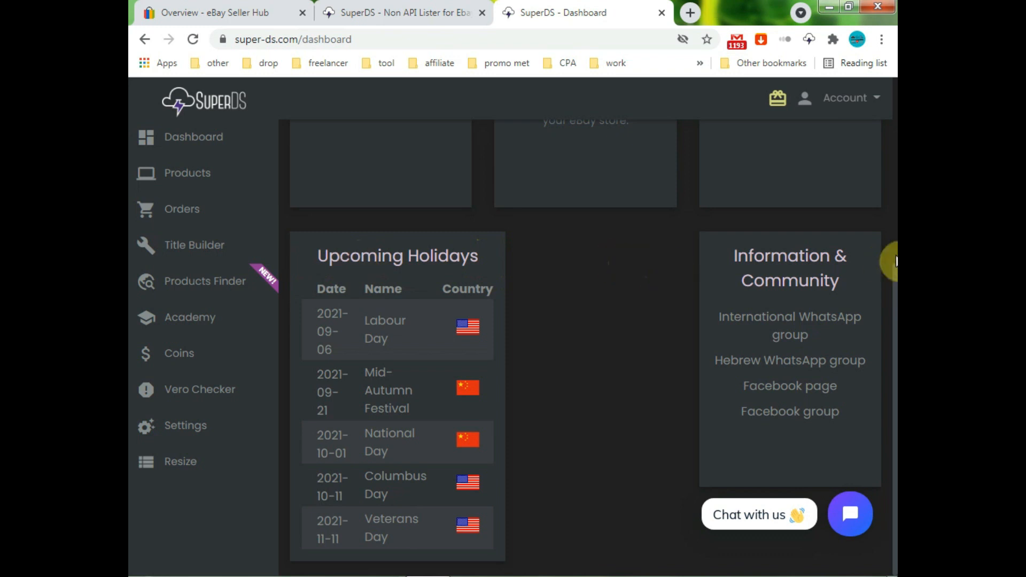
{"action": "left_click_drag", "start_coordinate": [890, 286], "coordinate": [890, 97]}
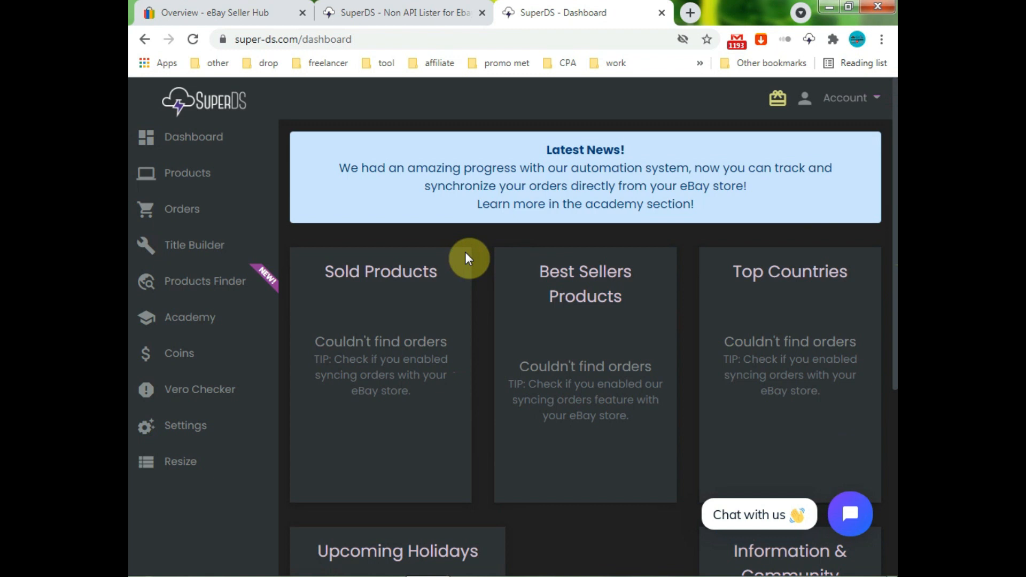
{"action": "mouse_move", "coordinate": [424, 274]}
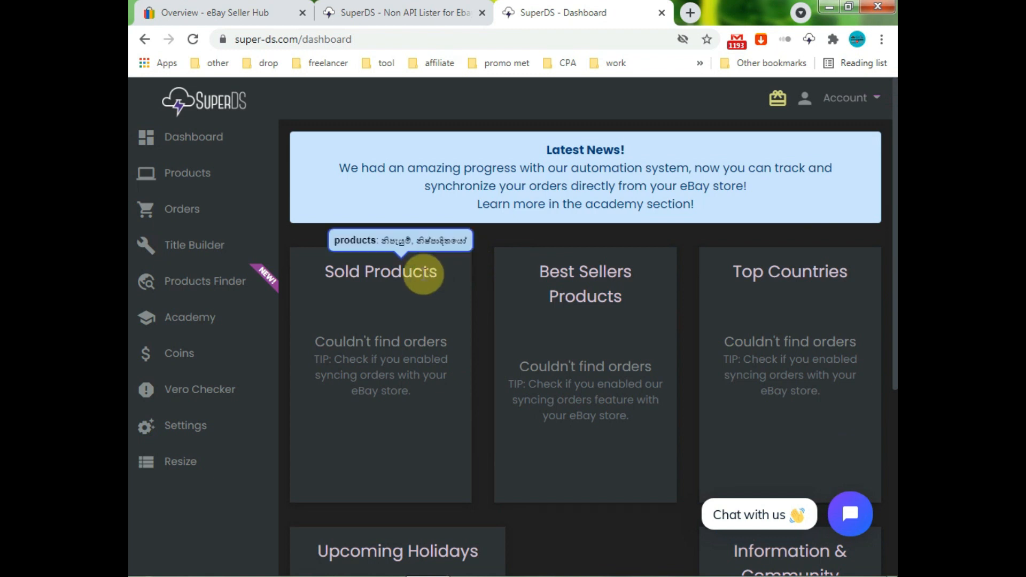
{"action": "left_click", "coordinate": [164, 355]}
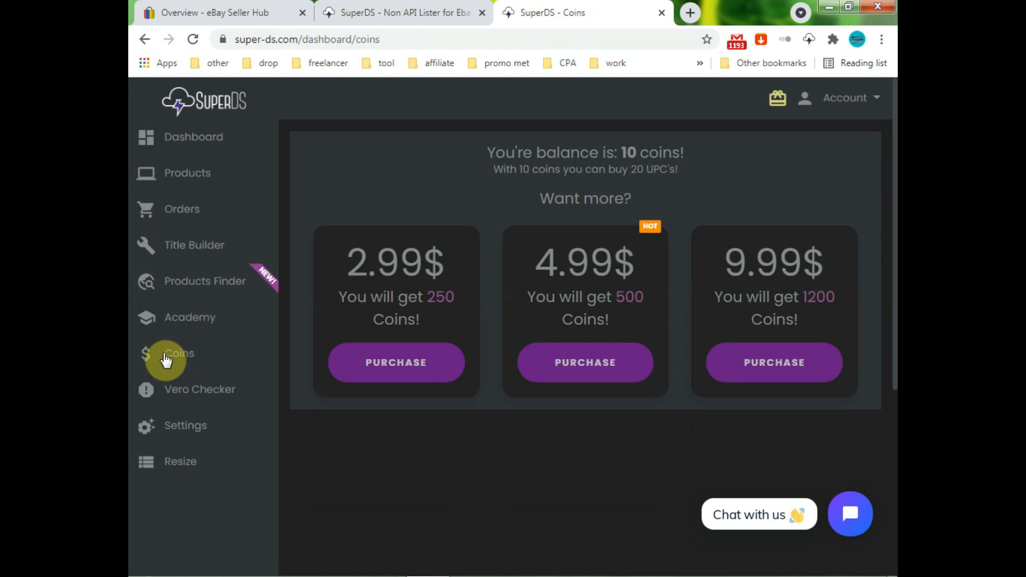
Visit Academy, Products Finder, Title Builder, Orders and VeRO Checker, returning to the dashboard
{"action": "left_click", "coordinate": [171, 320]}
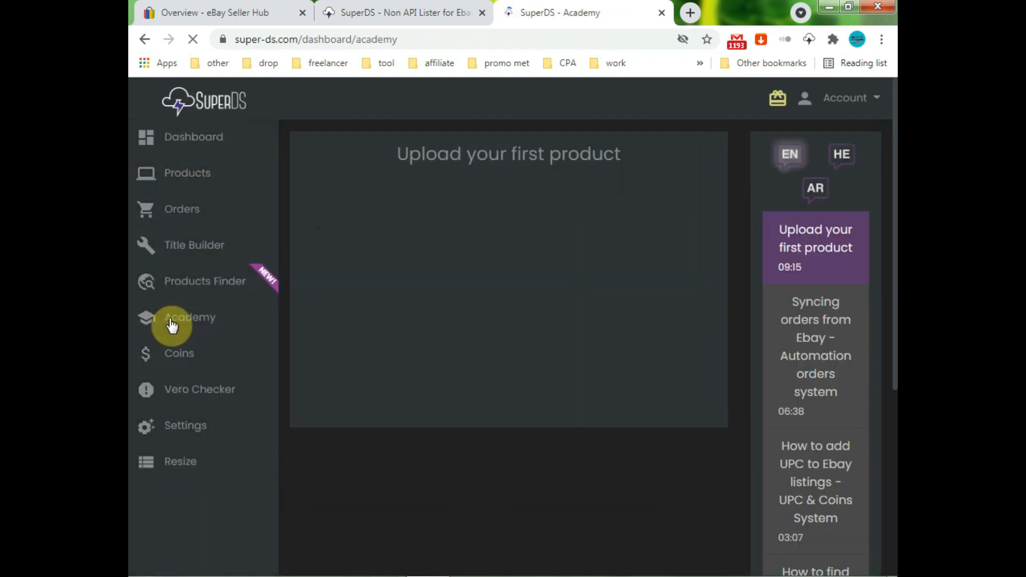
{"action": "left_click", "coordinate": [200, 287]}
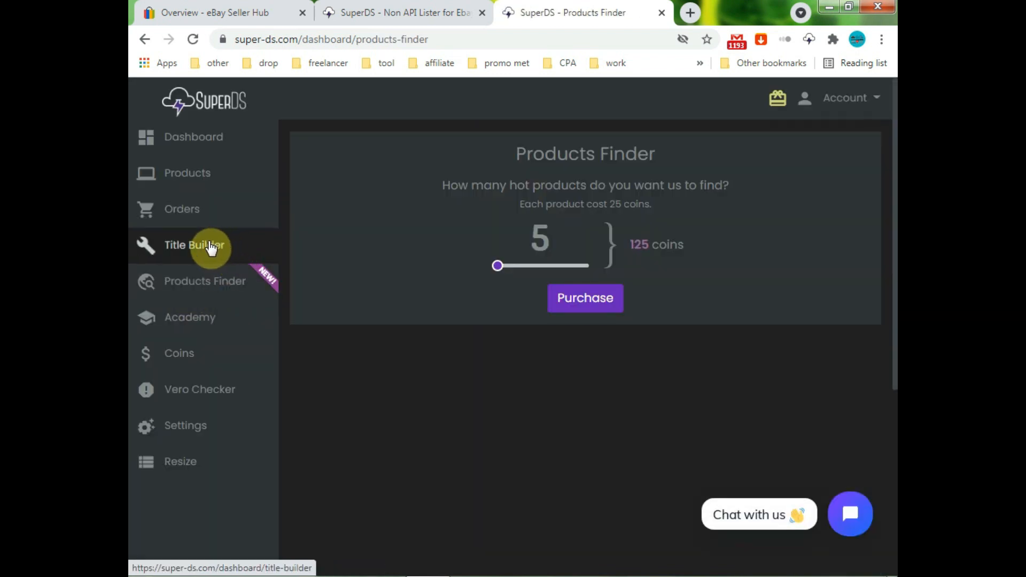
{"action": "left_click", "coordinate": [229, 243]}
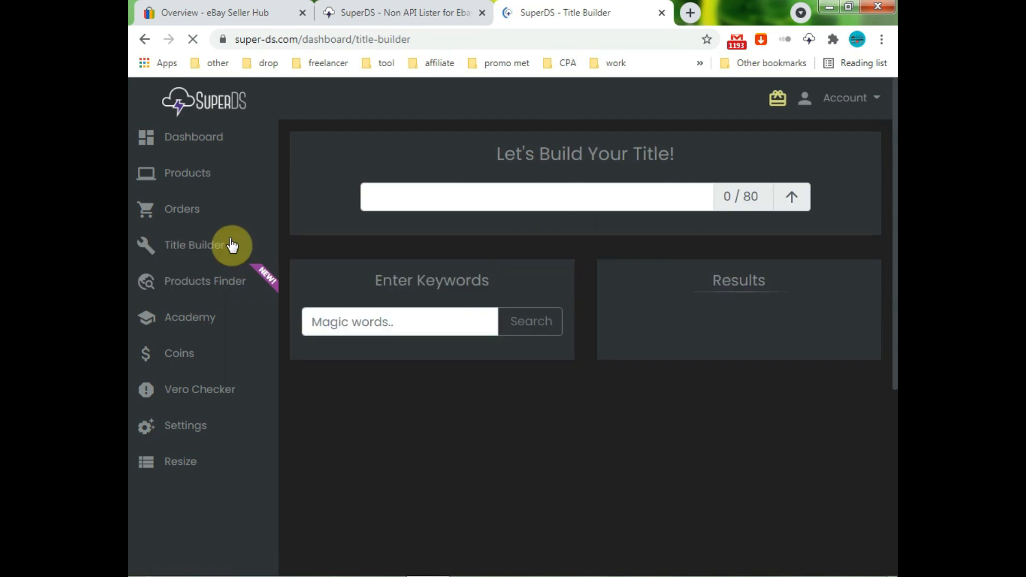
{"action": "left_click", "coordinate": [202, 212]}
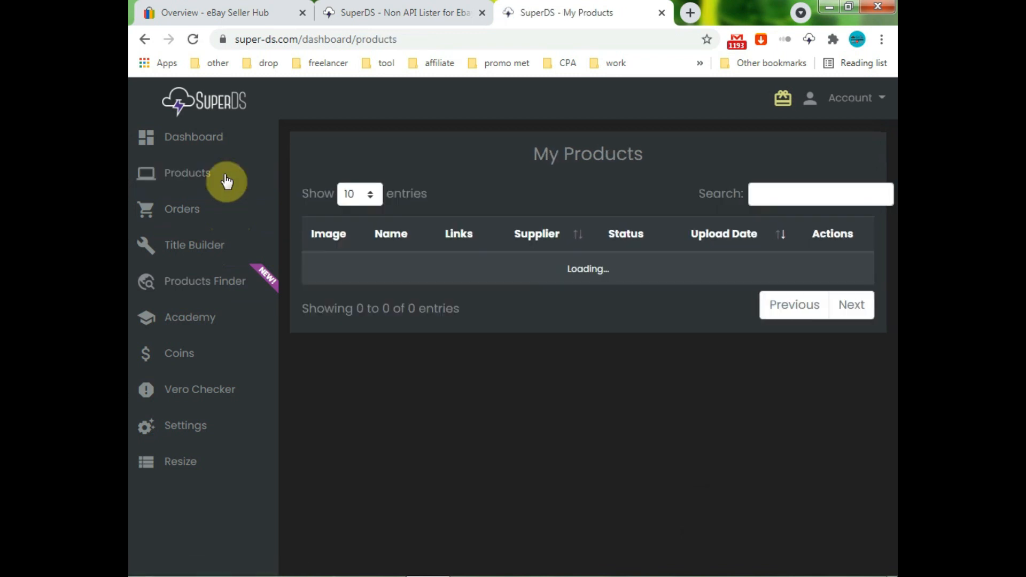
{"action": "left_click", "coordinate": [196, 152]}
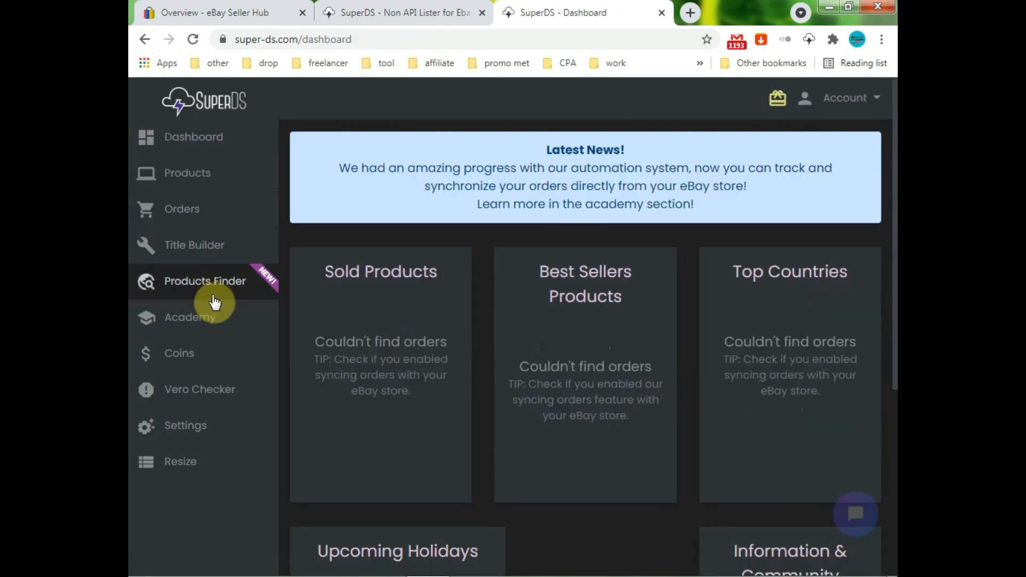
{"action": "left_click", "coordinate": [221, 393]}
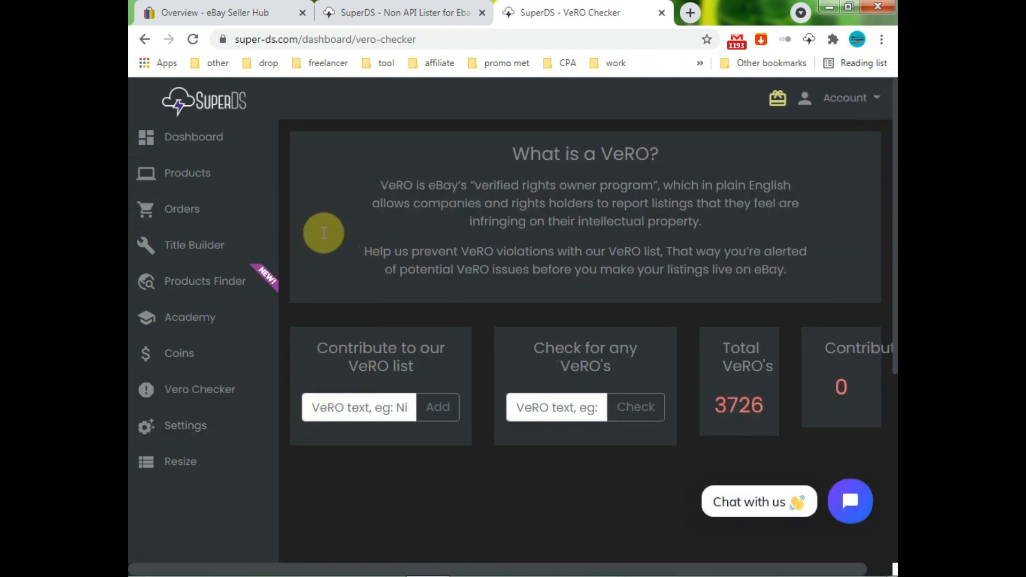
{"action": "left_click", "coordinate": [218, 143]}
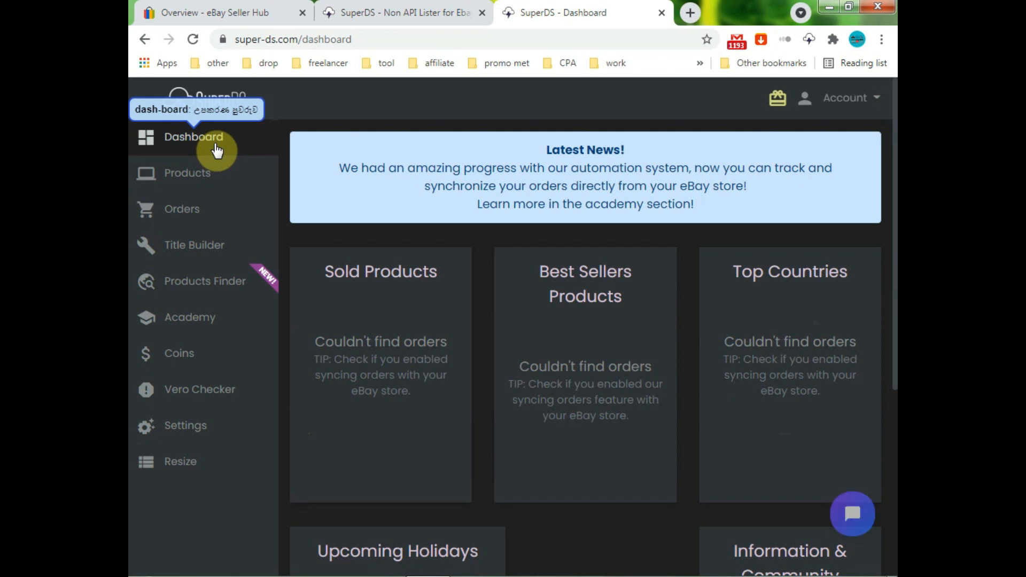
Google 'chrome web store' in a new tab and go to its Extensions category
{"action": "key", "text": "ctrl+t"}
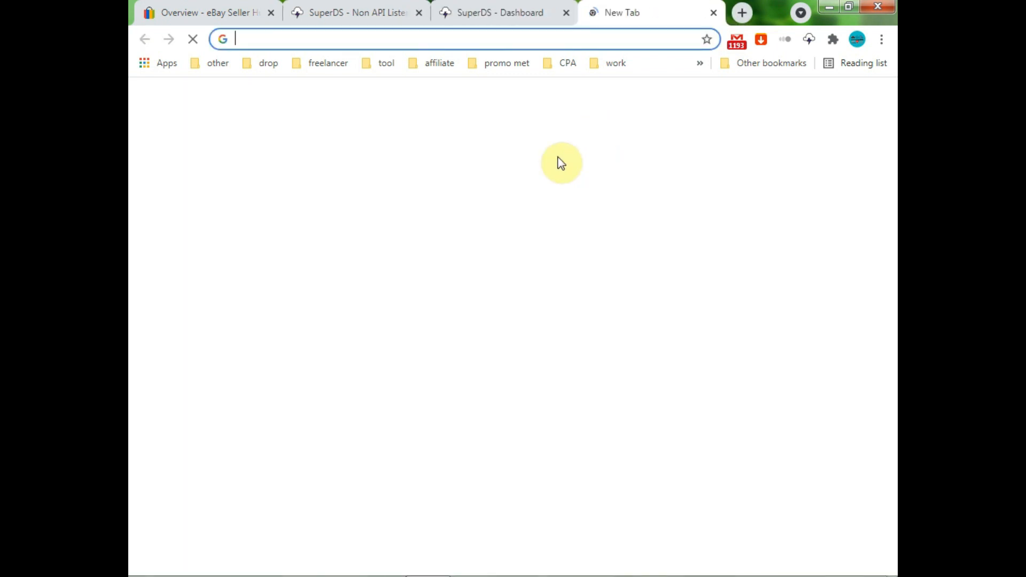
{"action": "left_click", "coordinate": [431, 313]}
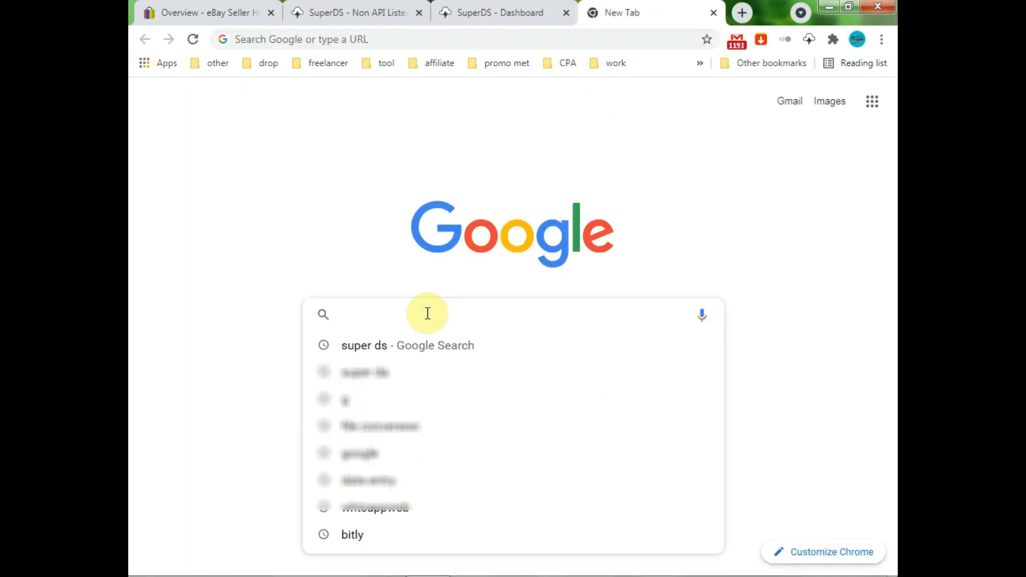
{"action": "type", "text": "ch"}
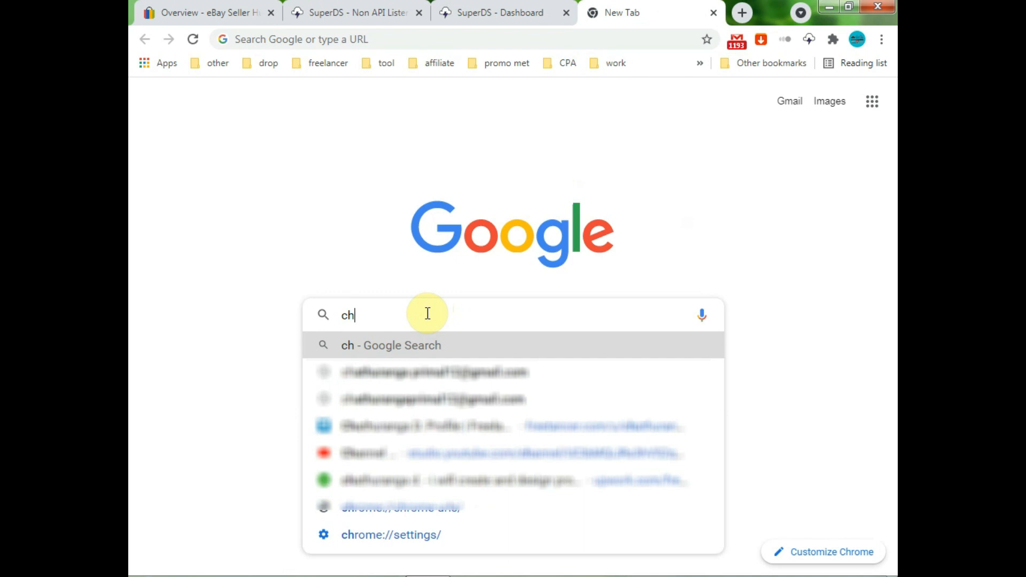
{"action": "type", "text": "ro"}
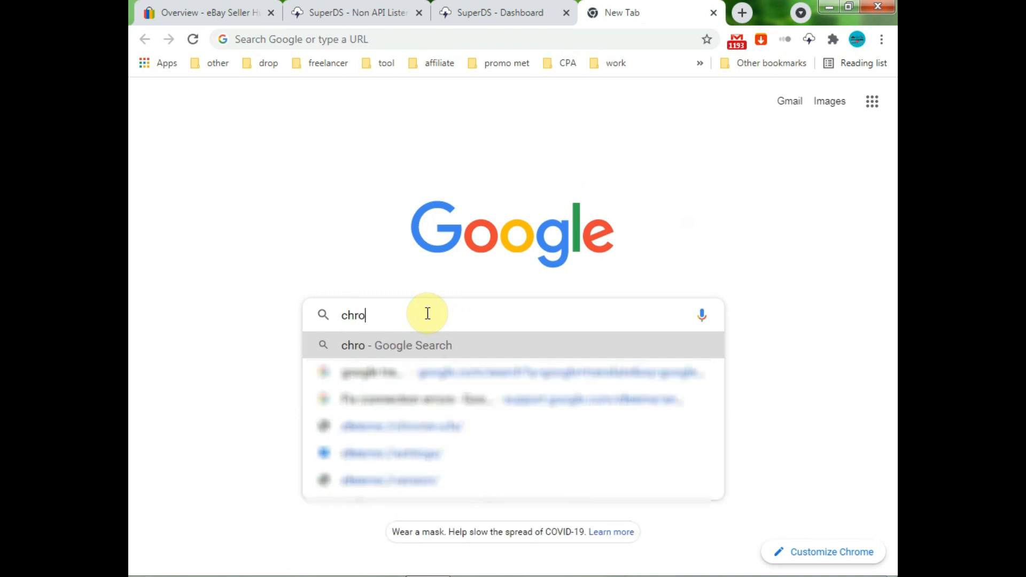
{"action": "type", "text": "me web store"}
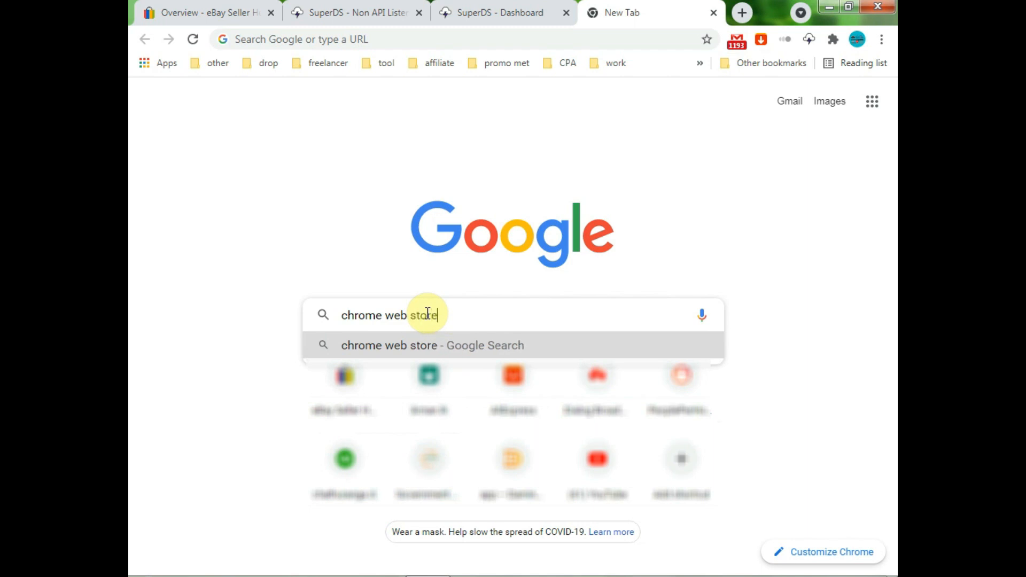
{"action": "key", "text": "Return"}
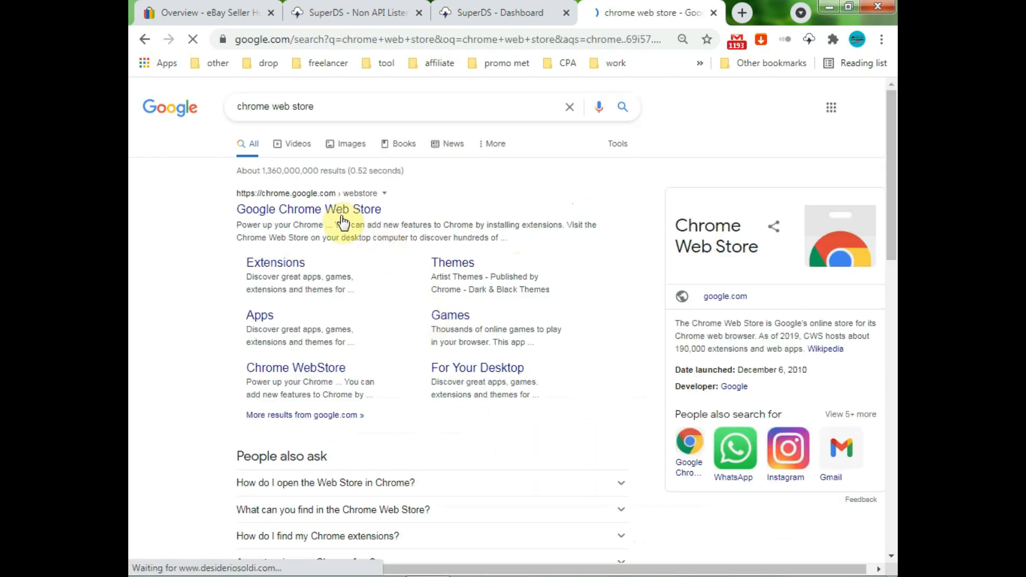
{"action": "mouse_move", "coordinate": [289, 264]}
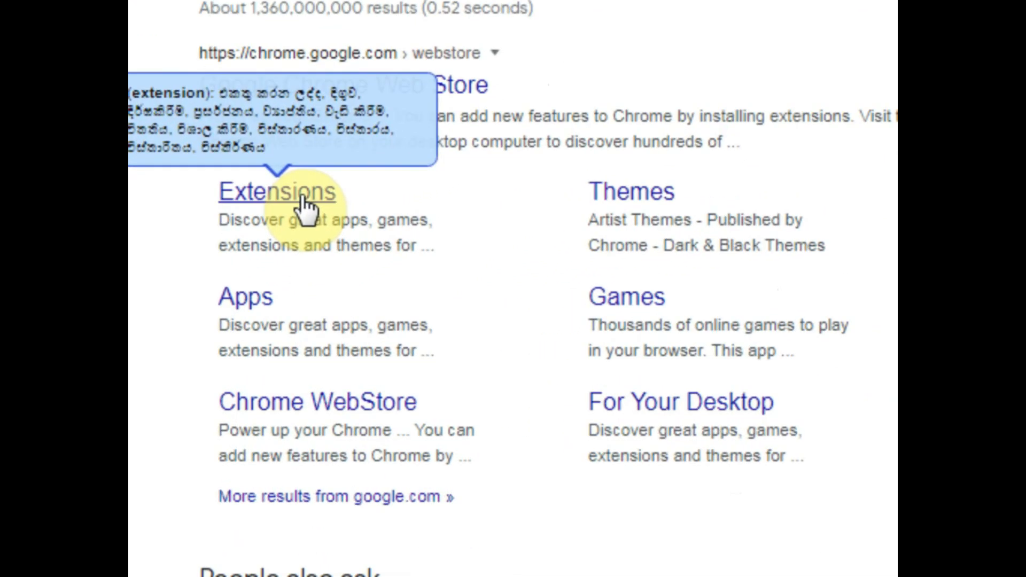
{"action": "left_click", "coordinate": [300, 195]}
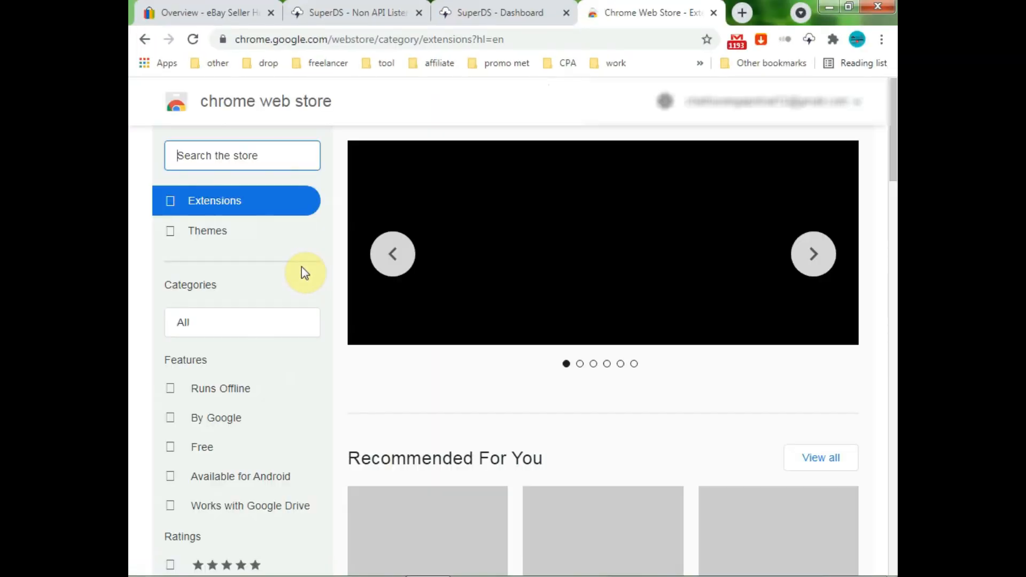
Search the store for 'superds' and open the SuperDS - Dropshipping Tool listing
{"action": "left_click", "coordinate": [209, 158]}
{"action": "type", "text": "superds"}
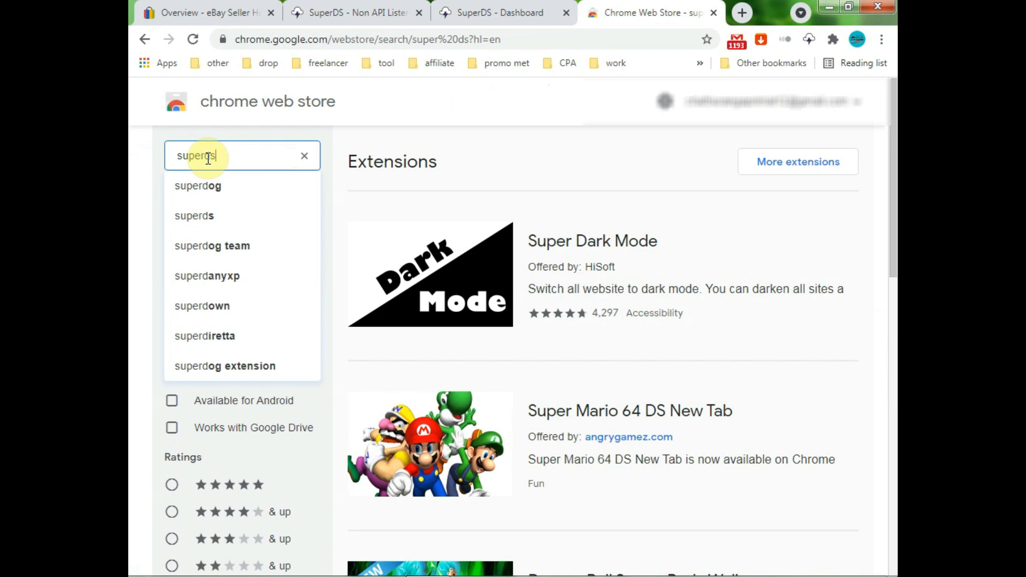
{"action": "key", "text": "Return"}
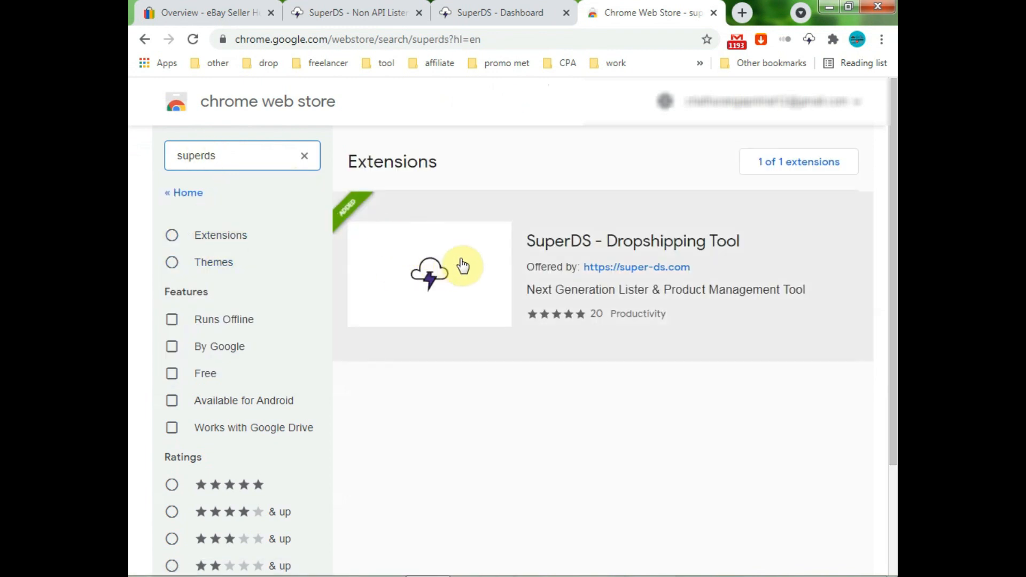
{"action": "left_click", "coordinate": [453, 262]}
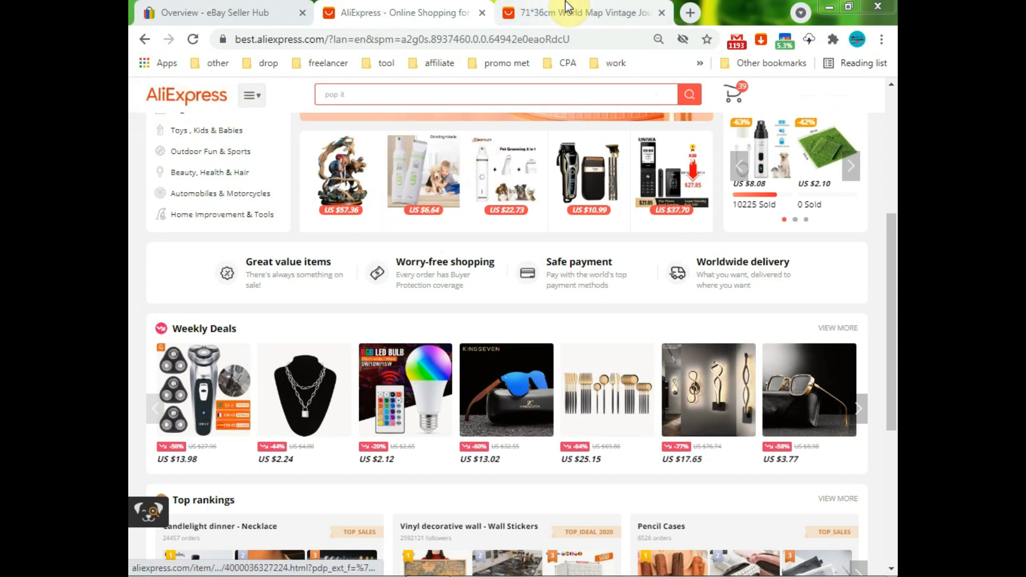
On the world map poster page, preview the second, hand-held and close-up map photos
{"action": "left_click", "coordinate": [565, 18]}
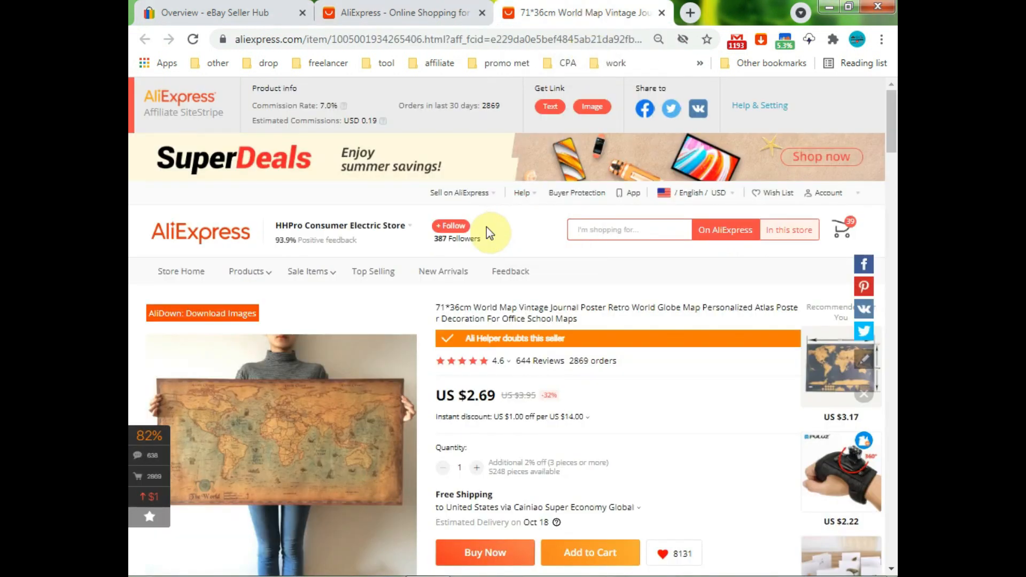
{"action": "left_click_drag", "start_coordinate": [893, 134], "coordinate": [896, 153]}
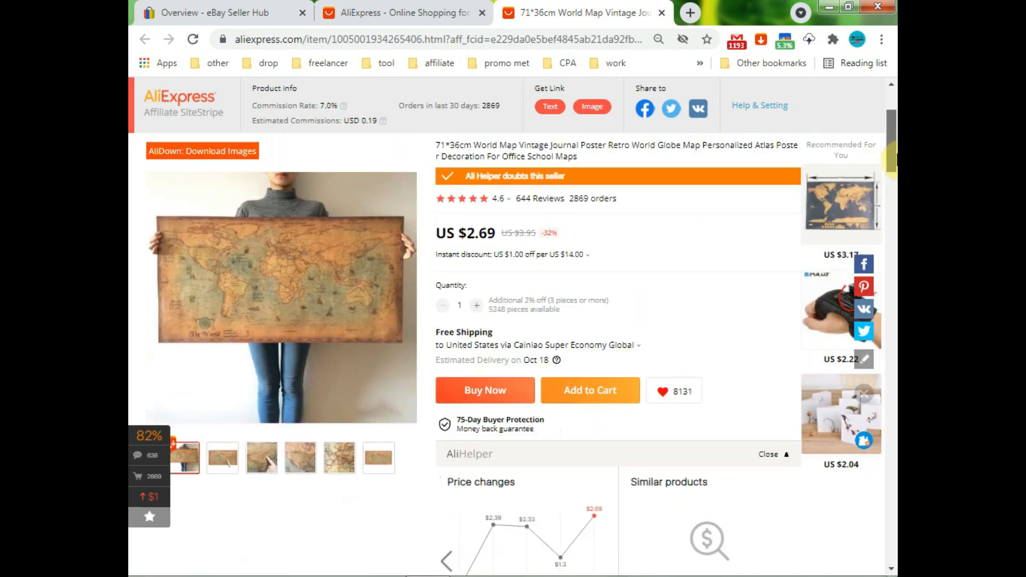
{"action": "left_click", "coordinate": [221, 470]}
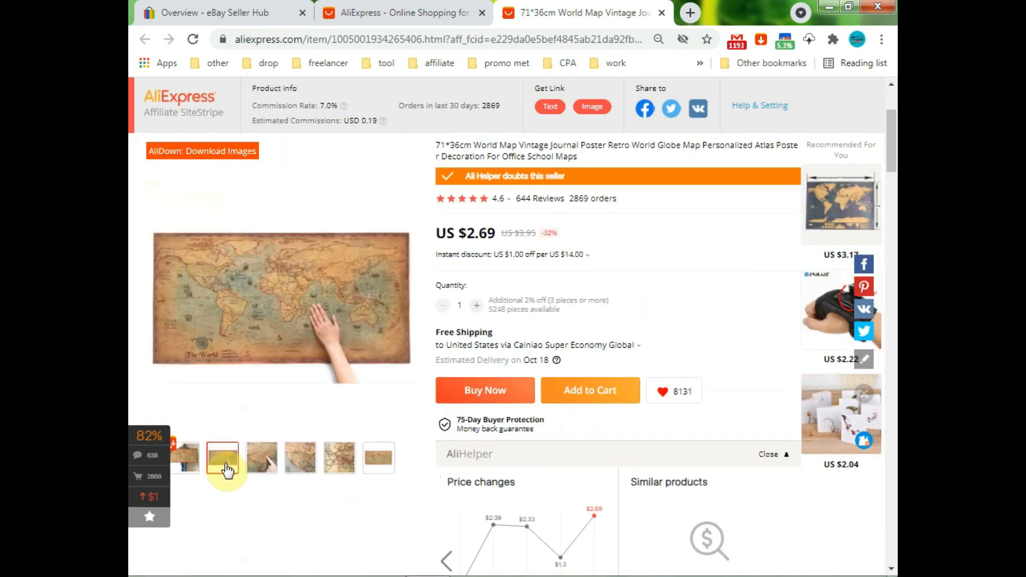
{"action": "left_click", "coordinate": [260, 465]}
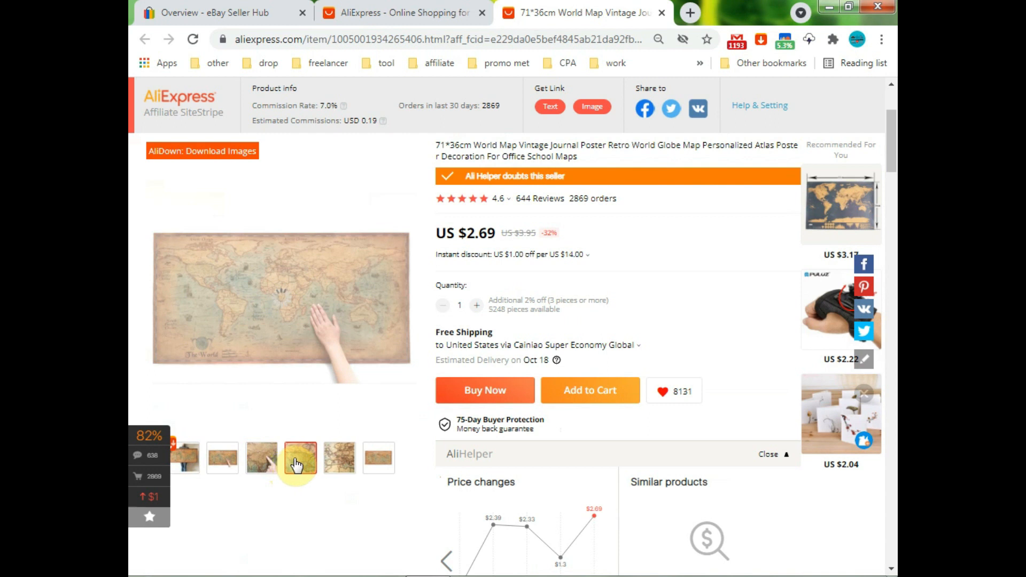
{"action": "left_click", "coordinate": [334, 470]}
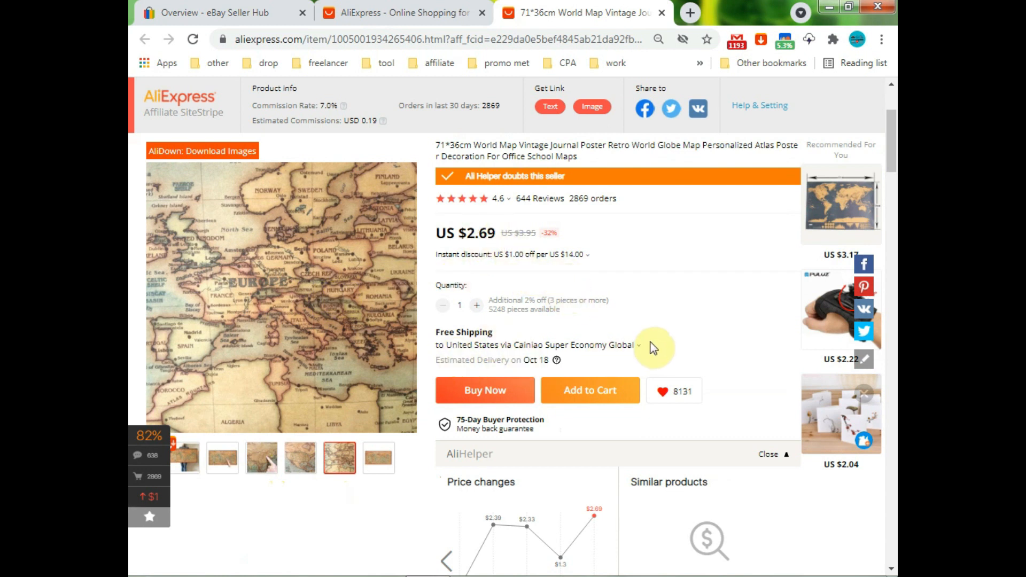
{"action": "left_click", "coordinate": [810, 40]}
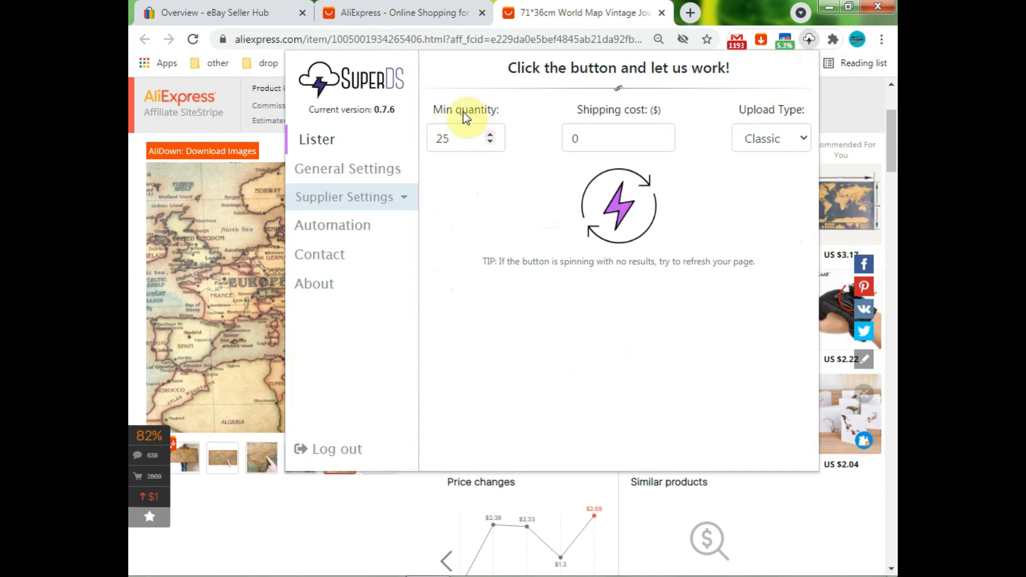
In the SuperDS lister, set minimum quantity to 1 and shipping cost to 0.9
{"action": "left_click_drag", "start_coordinate": [453, 140], "coordinate": [436, 142]}
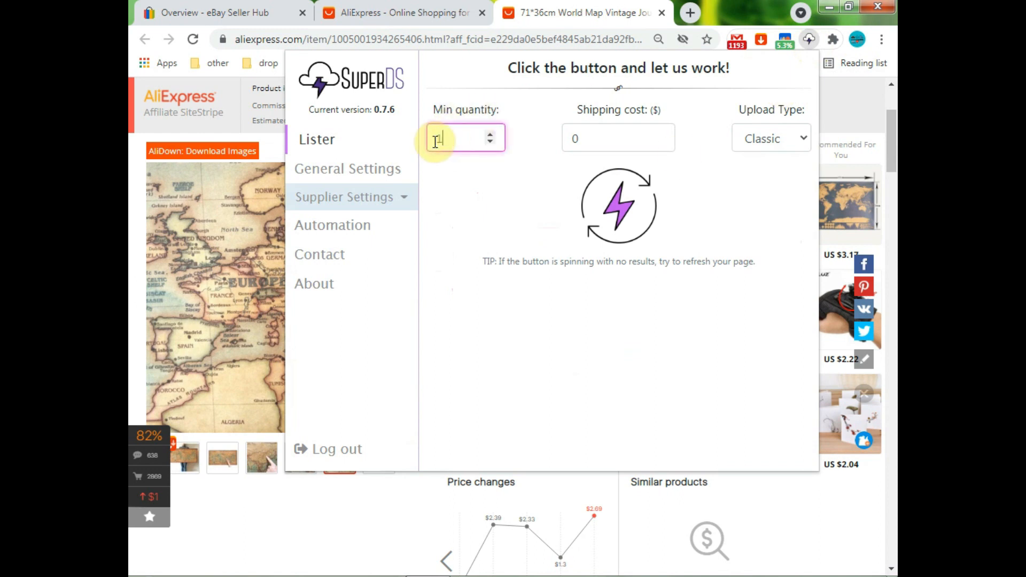
{"action": "type", "text": "1"}
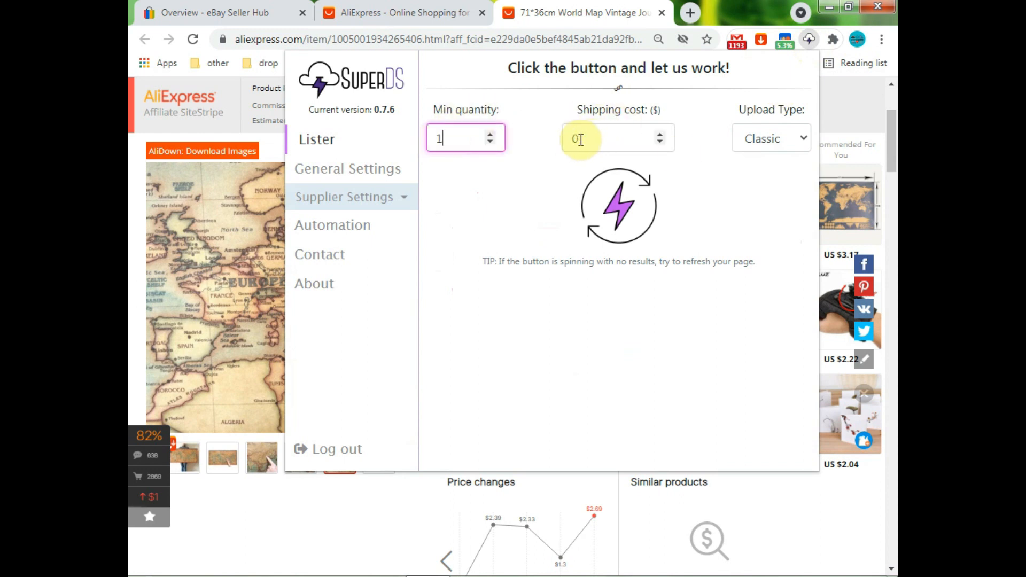
{"action": "left_click_drag", "start_coordinate": [580, 138], "coordinate": [549, 145]}
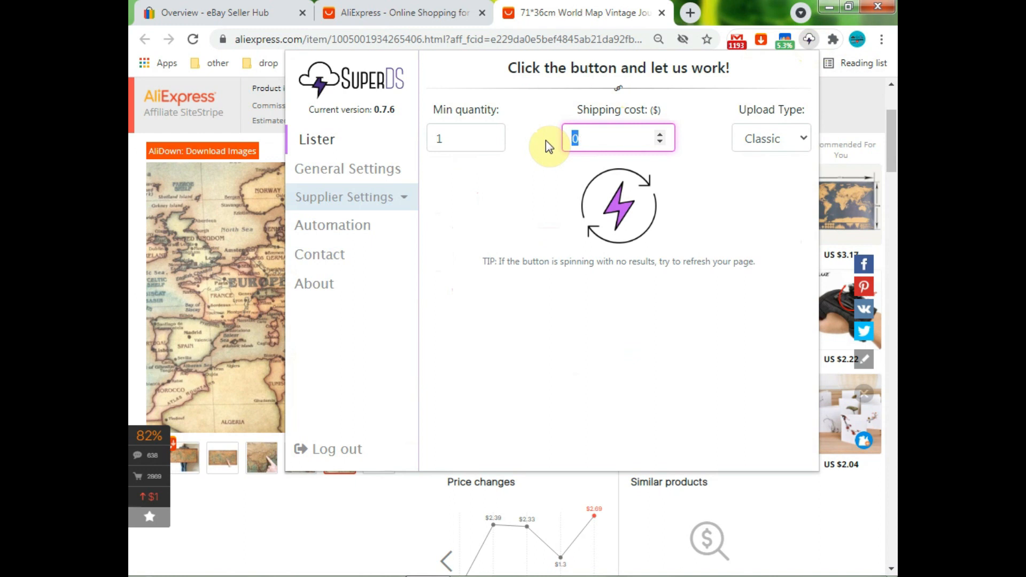
{"action": "type", "text": "0.9"}
Send the poster to a pre-filled eBay listing and dismiss the Done message
{"action": "left_click", "coordinate": [621, 215]}
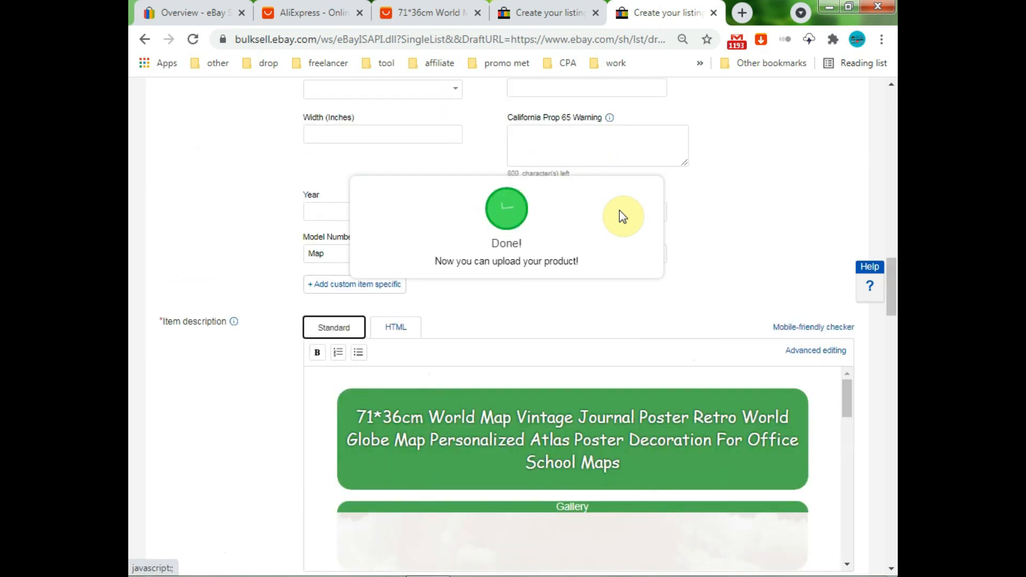
{"action": "left_click", "coordinate": [581, 301]}
{"action": "left_click_drag", "start_coordinate": [894, 285], "coordinate": [895, 119]}
{"action": "left_click", "coordinate": [759, 328]}
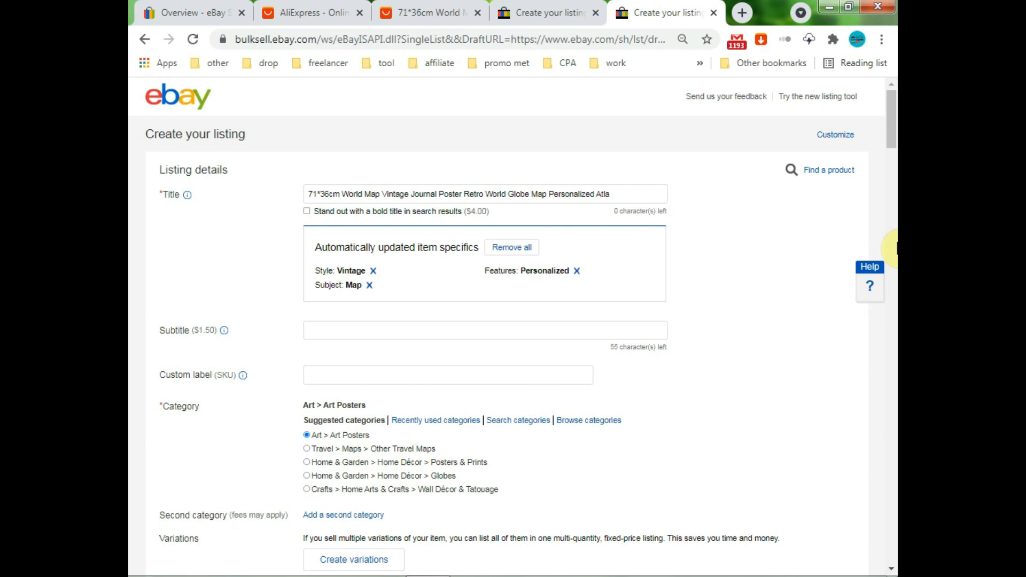
Set the item specifics Artist to Unknown and Color to Multi-Color
{"action": "left_click", "coordinate": [892, 140]}
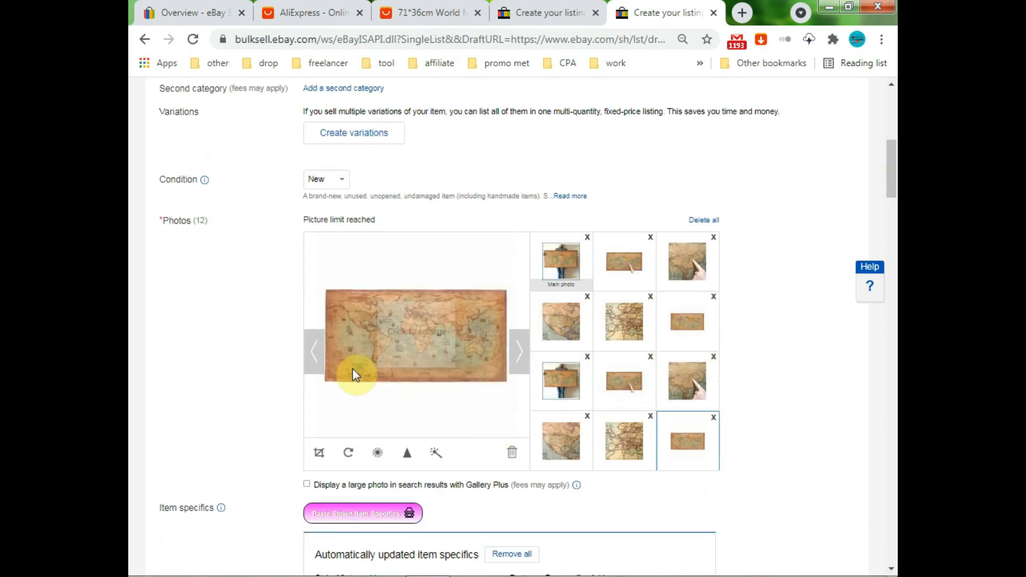
{"action": "left_click_drag", "start_coordinate": [892, 174], "coordinate": [894, 238]}
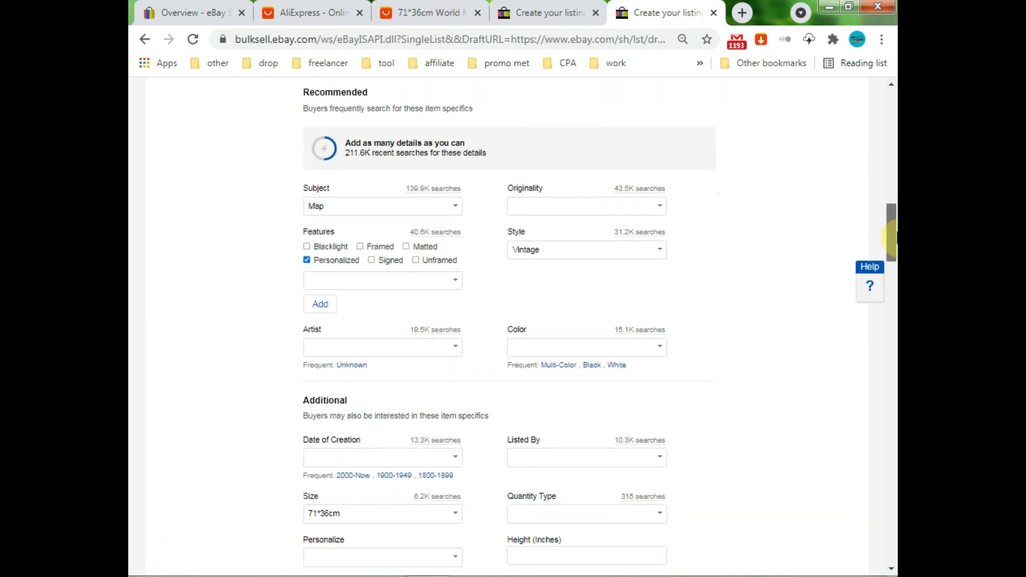
{"action": "left_click_drag", "start_coordinate": [892, 238], "coordinate": [893, 242]}
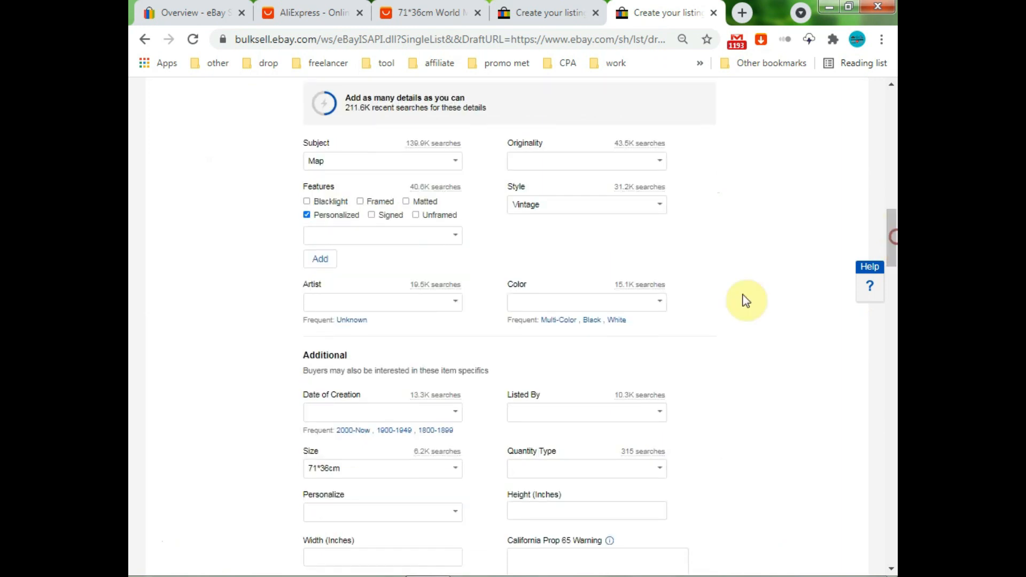
{"action": "left_click", "coordinate": [357, 322]}
{"action": "left_click", "coordinate": [562, 321]}
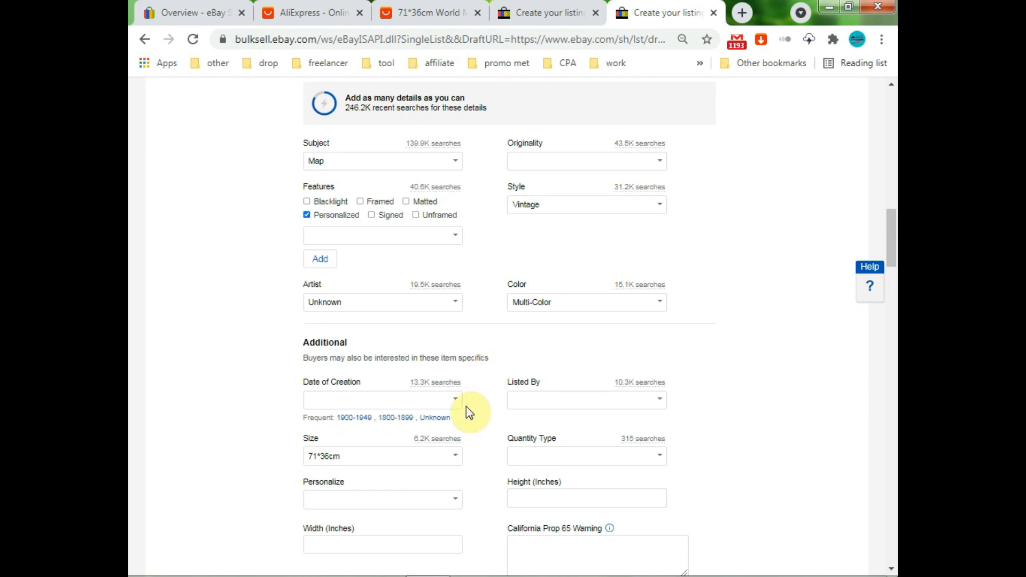
Scroll through the listing description's features, specs, shipping and returns sections
{"action": "left_click_drag", "start_coordinate": [893, 256], "coordinate": [892, 316]}
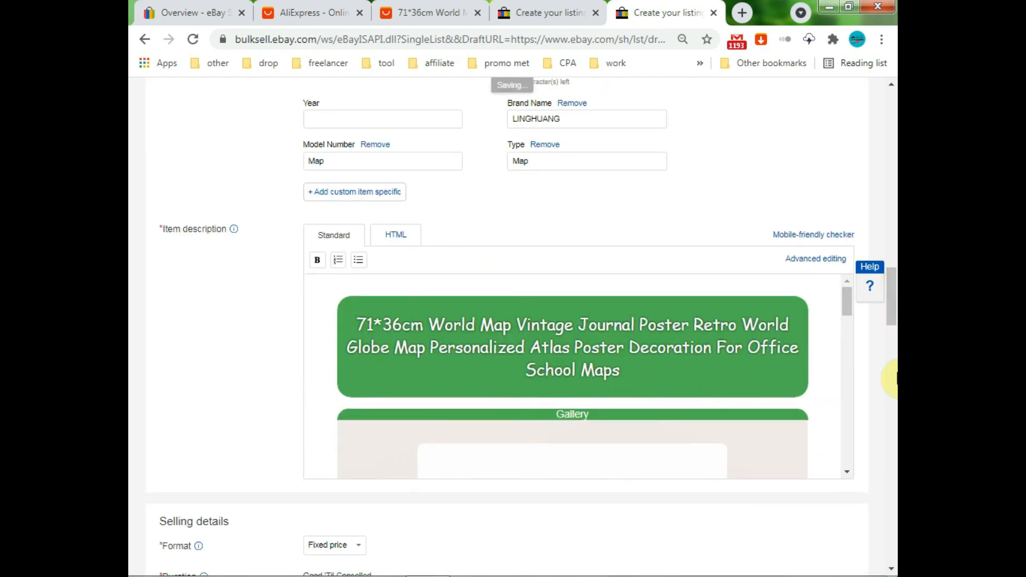
{"action": "scroll", "coordinate": [894, 314], "scroll_direction": "down", "scroll_amount": 2}
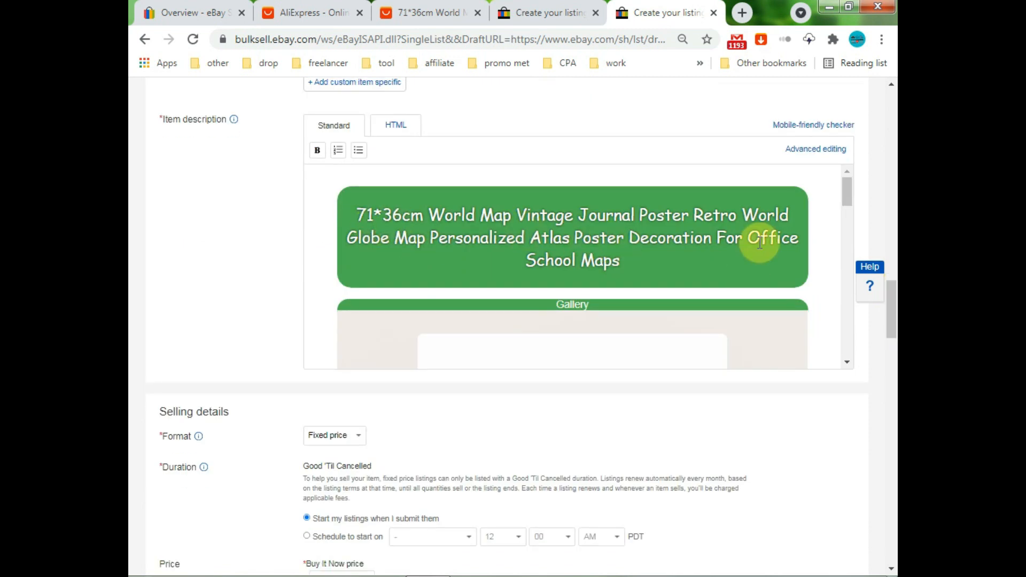
{"action": "left_click_drag", "start_coordinate": [844, 200], "coordinate": [847, 278]}
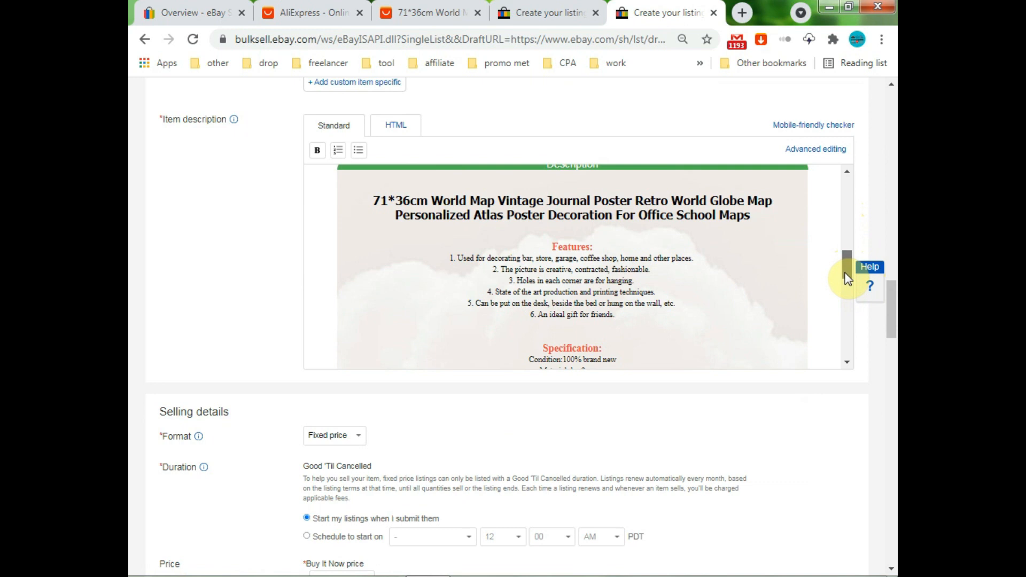
{"action": "left_click_drag", "start_coordinate": [848, 283], "coordinate": [894, 363]}
Switch the listing format to a 7-day Auction-style sale with a $0.99 starting price
{"action": "left_click", "coordinate": [351, 199]}
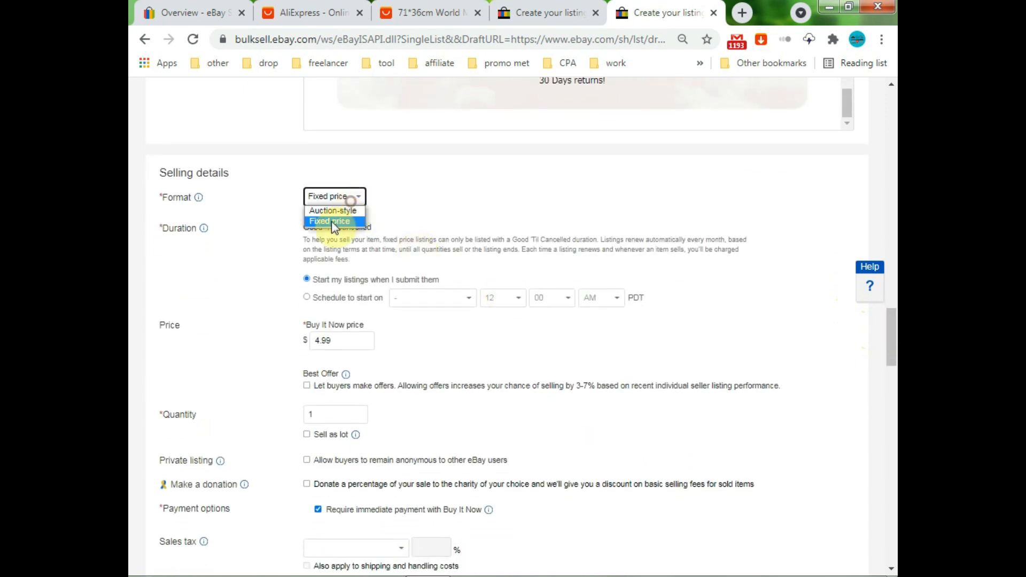
{"action": "left_click", "coordinate": [354, 210]}
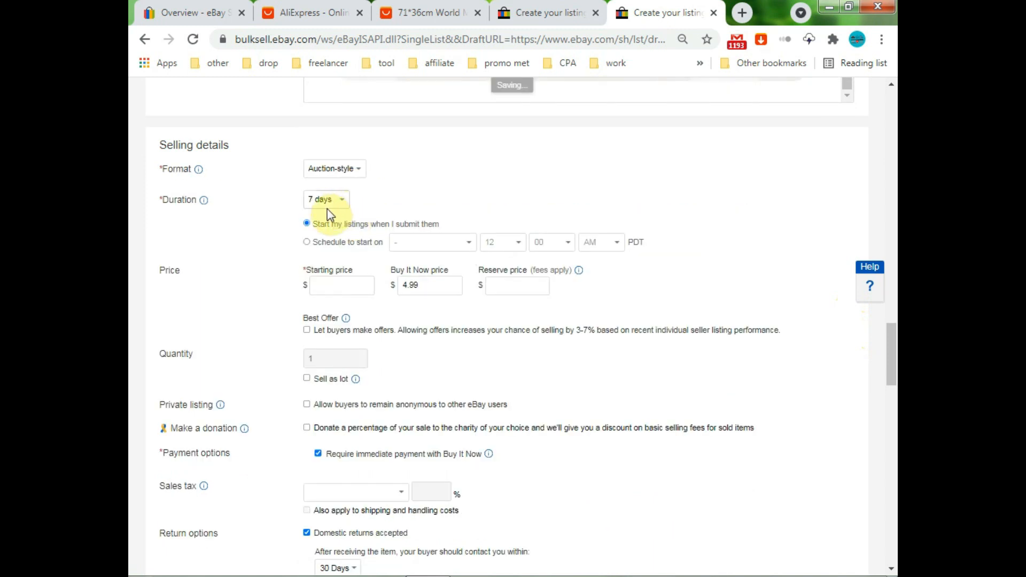
{"action": "left_click", "coordinate": [328, 288]}
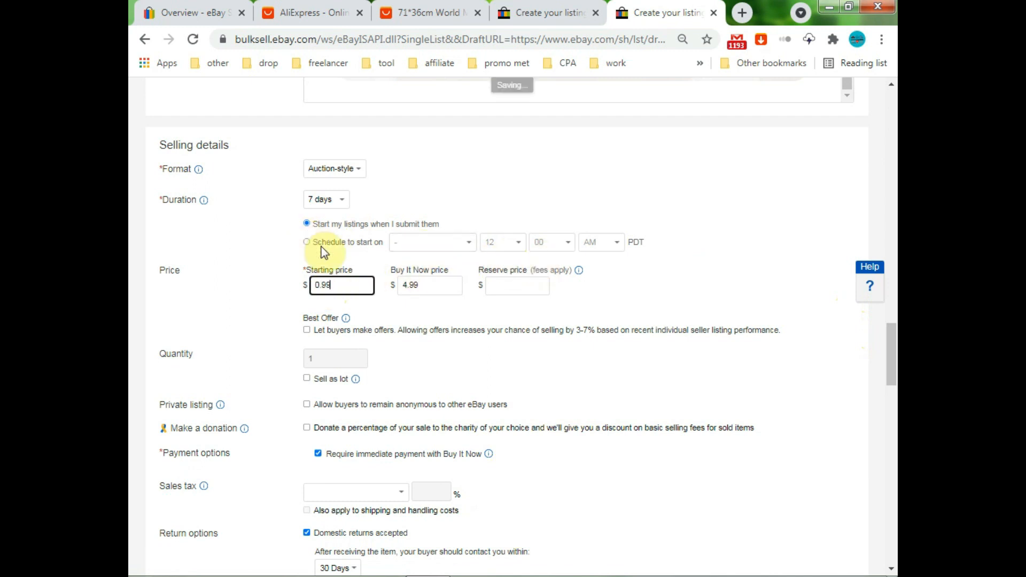
{"action": "left_click_drag", "start_coordinate": [891, 358], "coordinate": [890, 441]}
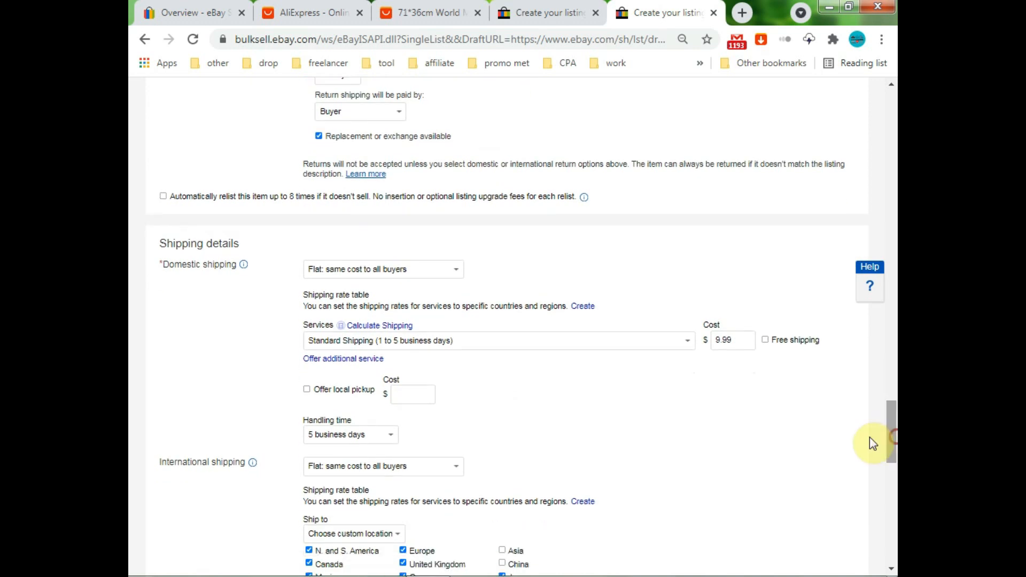
Change the international shipping cost to 5.99
{"action": "left_click", "coordinate": [719, 341]}
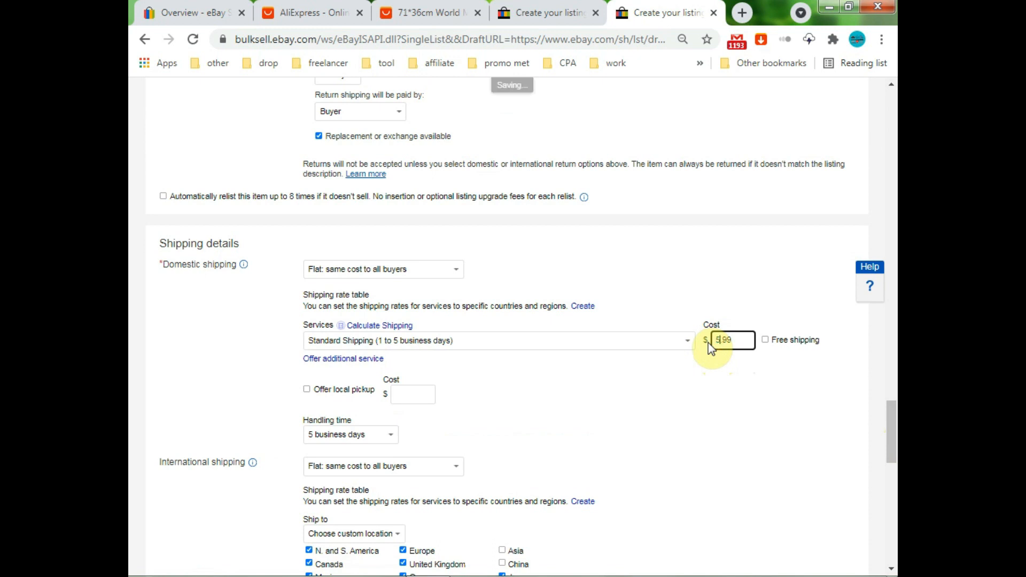
{"action": "scroll", "coordinate": [698, 408], "scroll_direction": "down", "scroll_amount": 6}
{"action": "left_click", "coordinate": [619, 322]}
{"action": "key", "text": "BackSpace"}
{"action": "type", "text": "5.99"}
{"action": "left_click", "coordinate": [643, 383]}
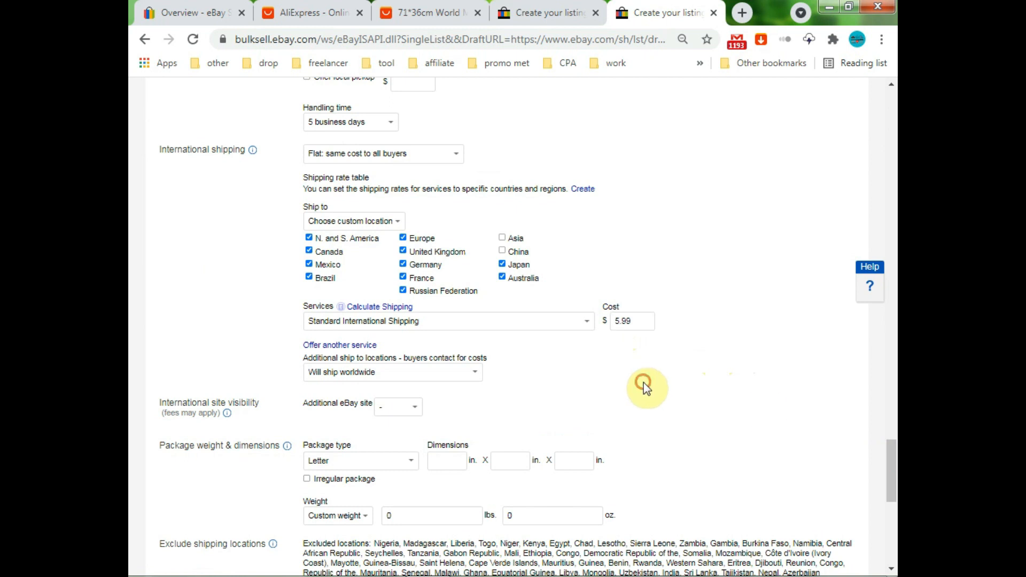
Replace the item location's Multiple Locations with shanghai in the City, State field
{"action": "left_click_drag", "start_coordinate": [894, 466], "coordinate": [892, 502]}
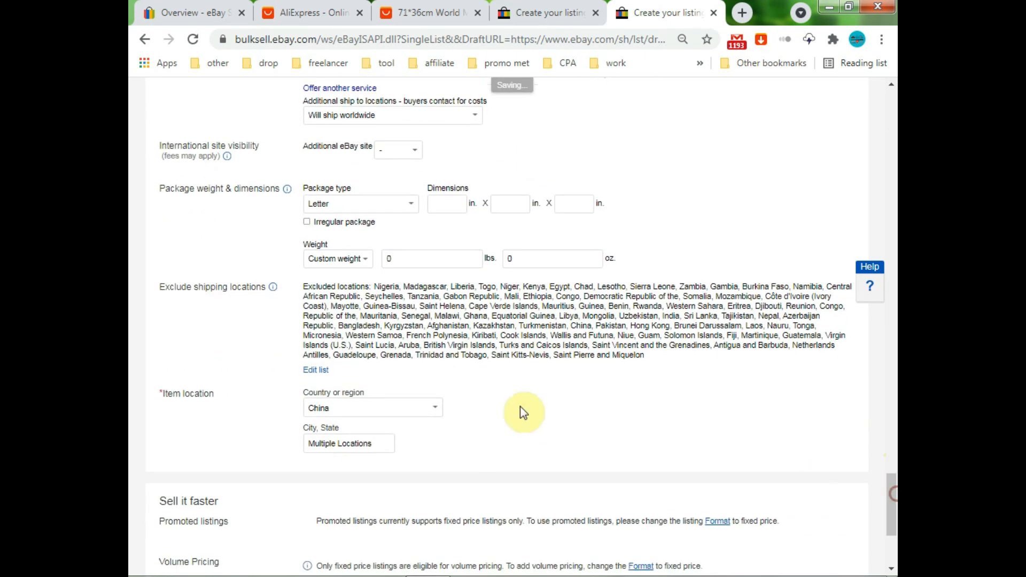
{"action": "left_click_drag", "start_coordinate": [369, 444], "coordinate": [291, 454]}
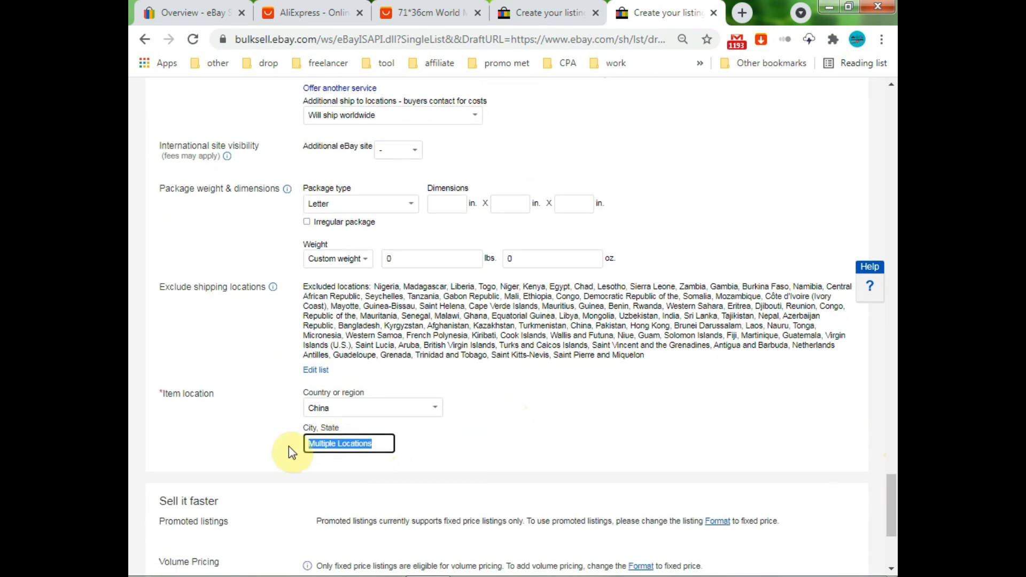
{"action": "type", "text": "shanghai"}
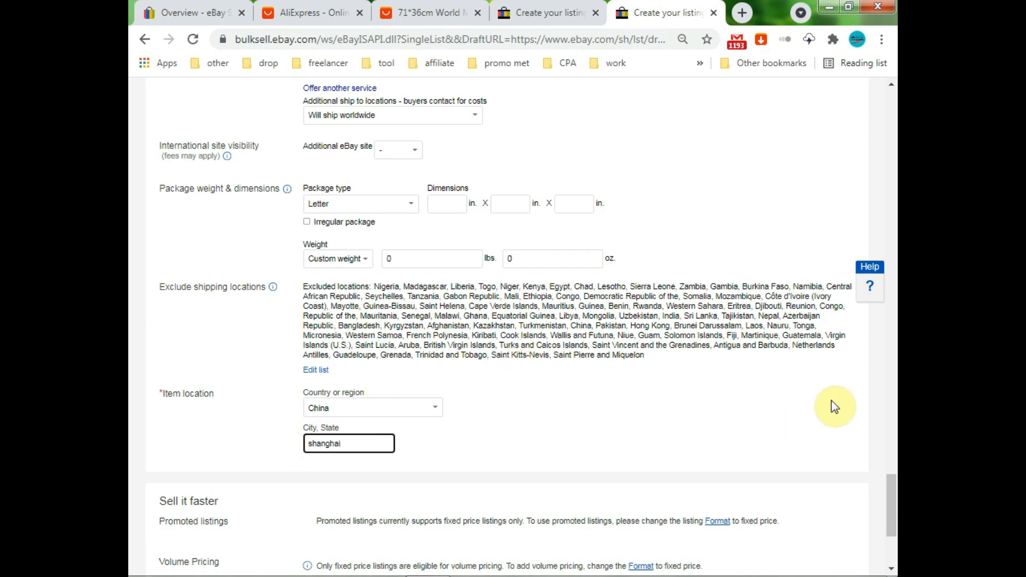
{"action": "left_click_drag", "start_coordinate": [892, 515], "coordinate": [893, 540]}
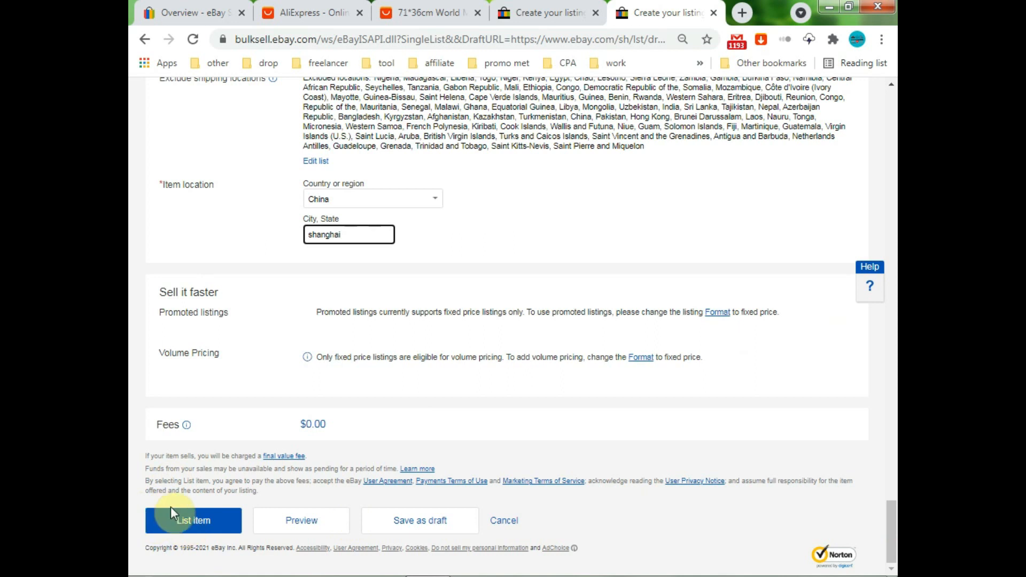
List the World Map poster and find it in Manage active listings at $0.99
{"action": "left_click", "coordinate": [195, 522]}
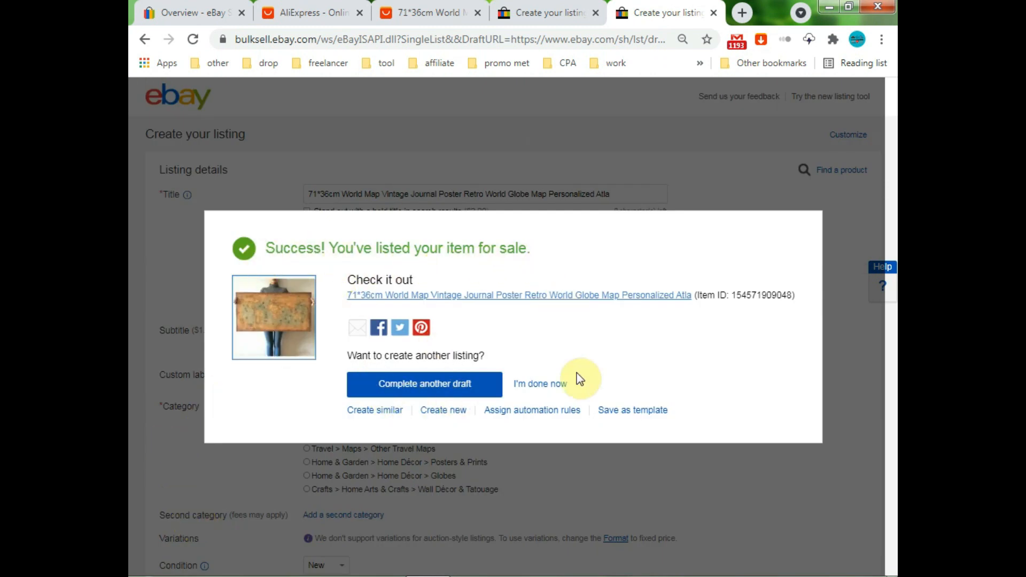
{"action": "left_click", "coordinate": [555, 387]}
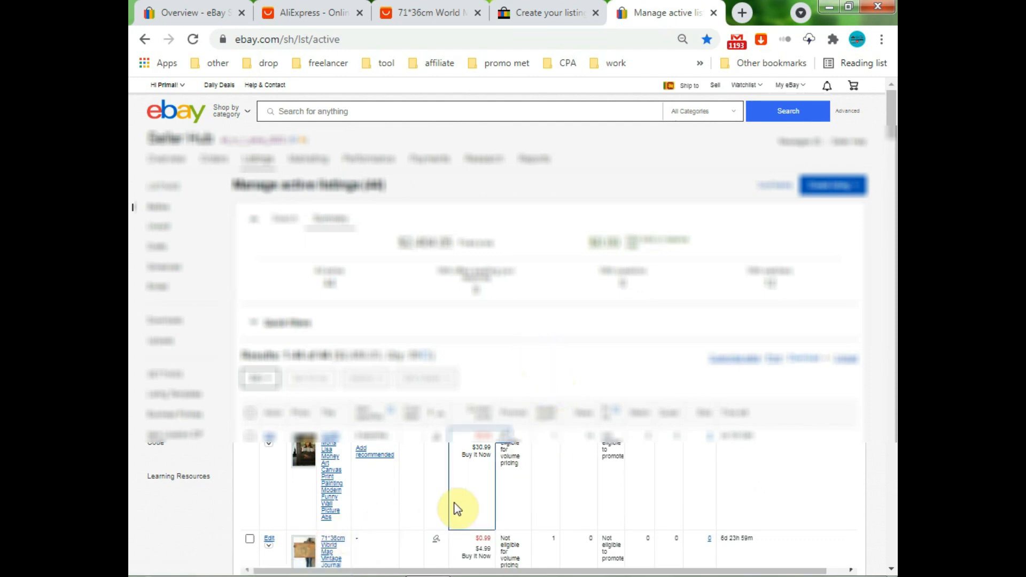
{"action": "left_click_drag", "start_coordinate": [896, 125], "coordinate": [895, 130]}
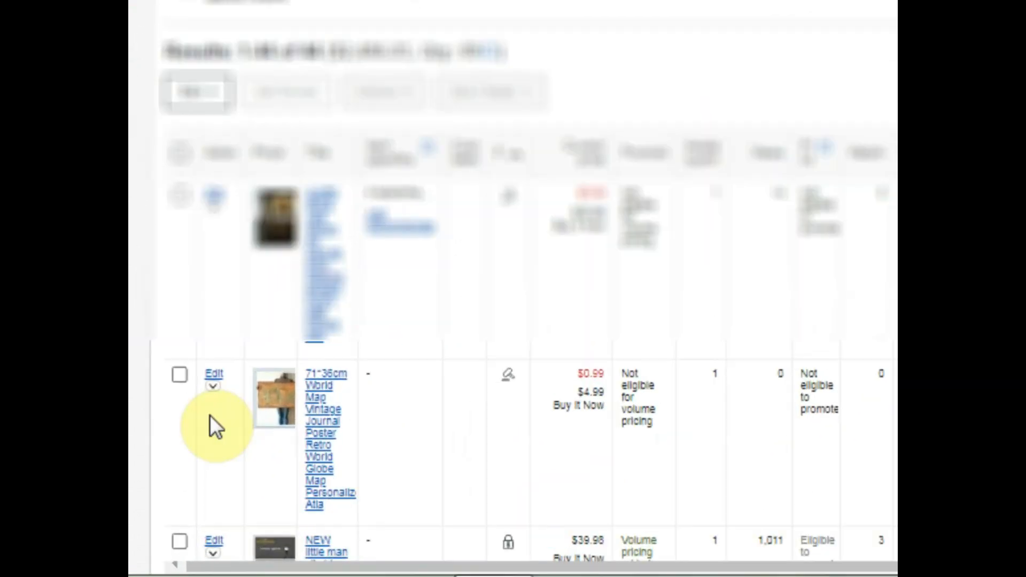